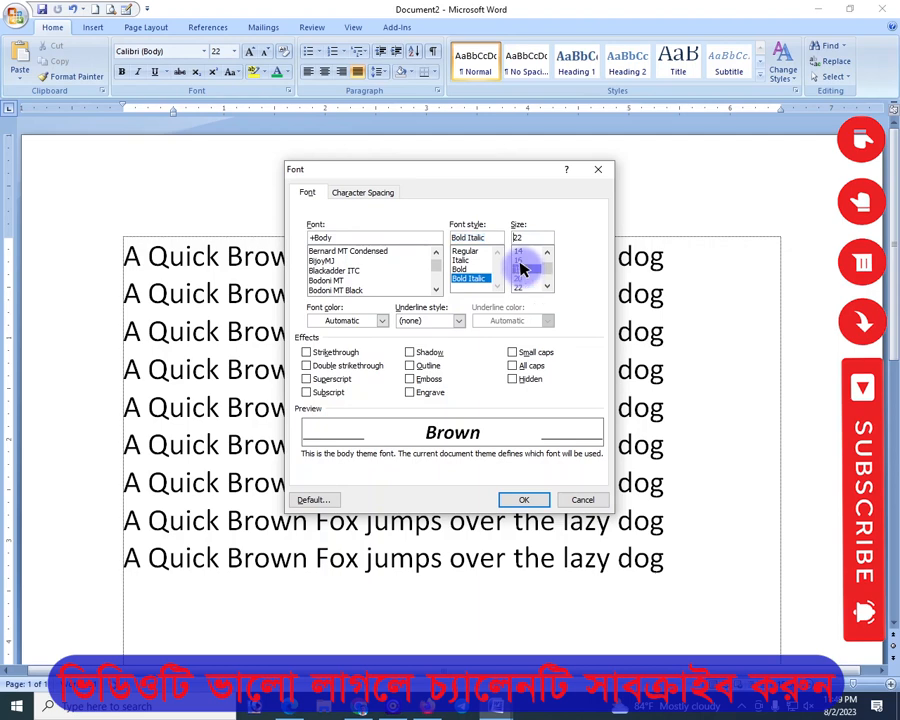
# Try font size 18 in the Font settings and look through the font color and underline style choices
pyautogui.click(520, 268)
pyautogui.click(355, 321)
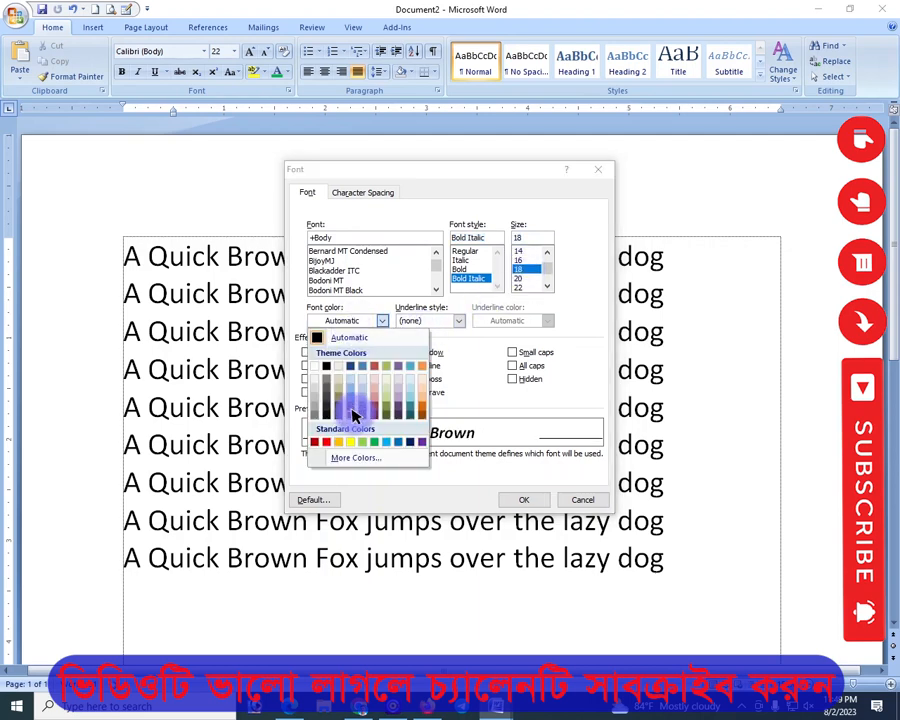
pyautogui.click(425, 318)
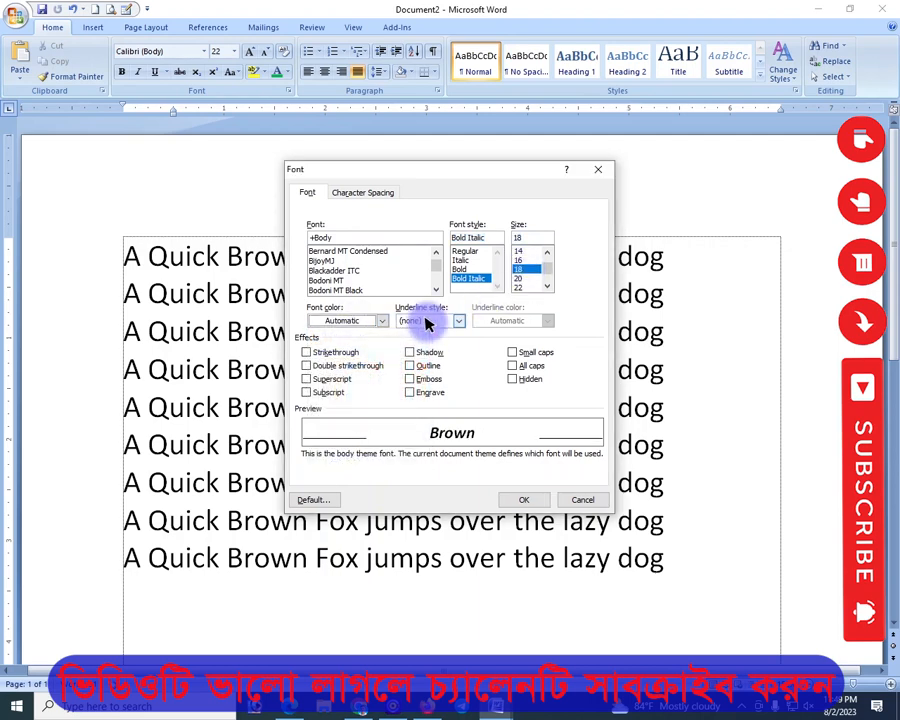
pyautogui.click(427, 322)
pyautogui.click(427, 322)
# Try the Strikethrough and Double strikethrough effects, clear them, and dismiss the request to change the default font
pyautogui.click(321, 353)
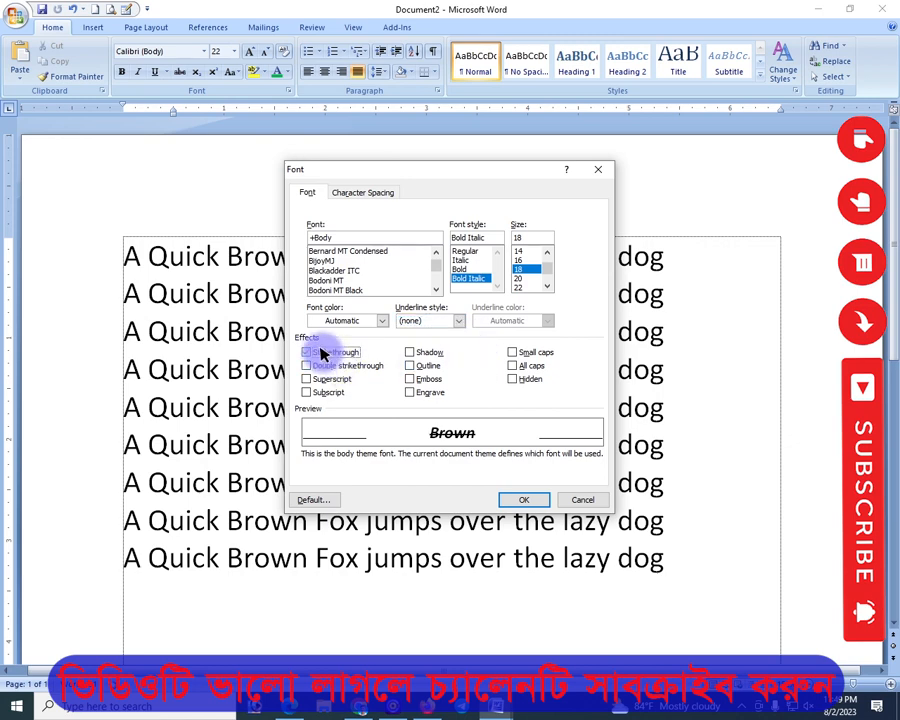
pyautogui.click(326, 366)
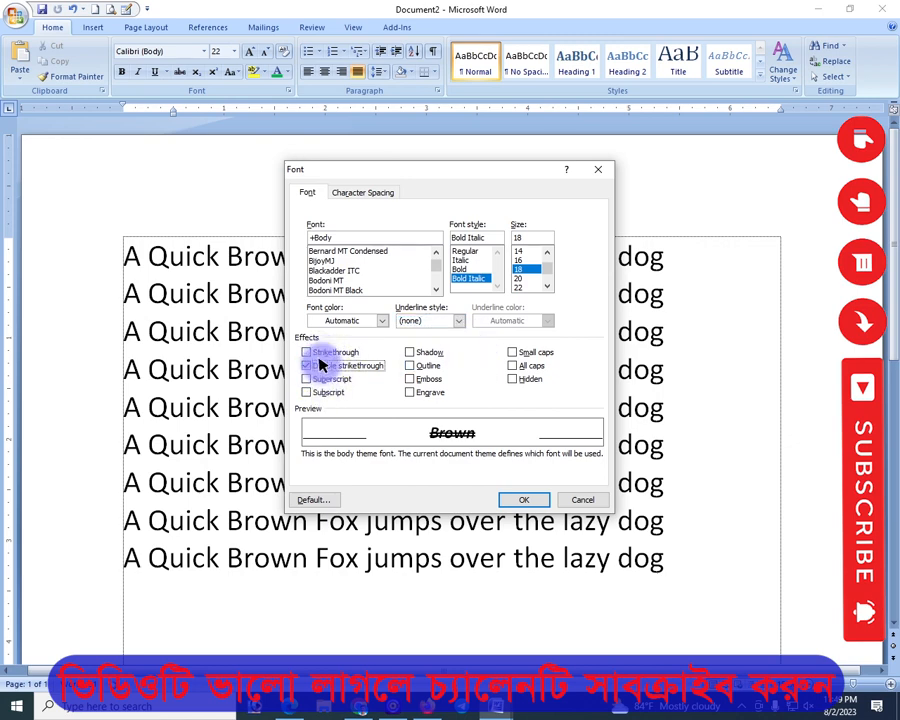
pyautogui.click(321, 364)
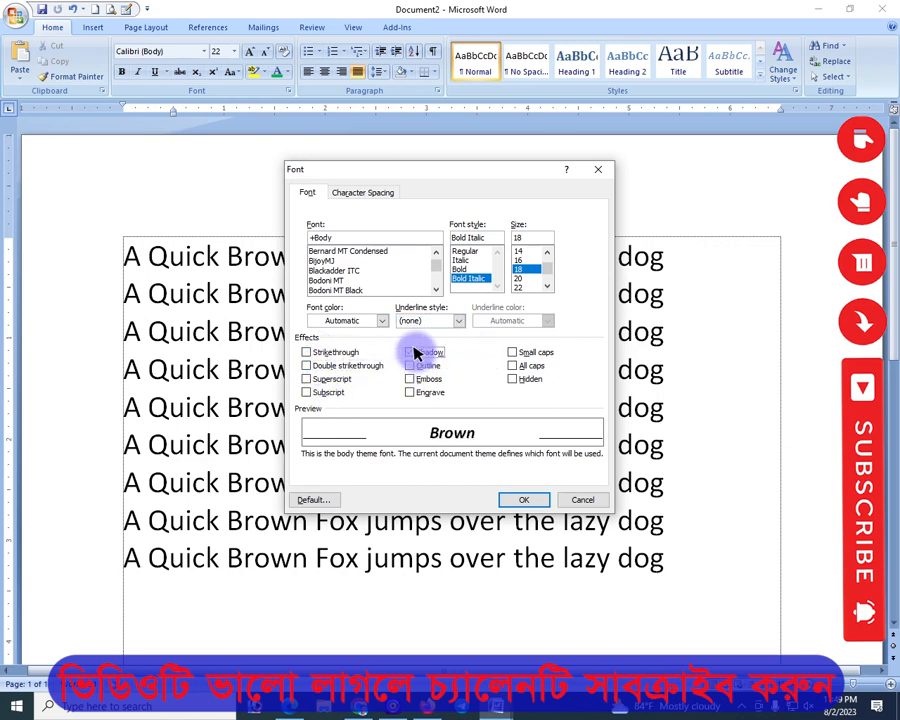
pyautogui.click(322, 500)
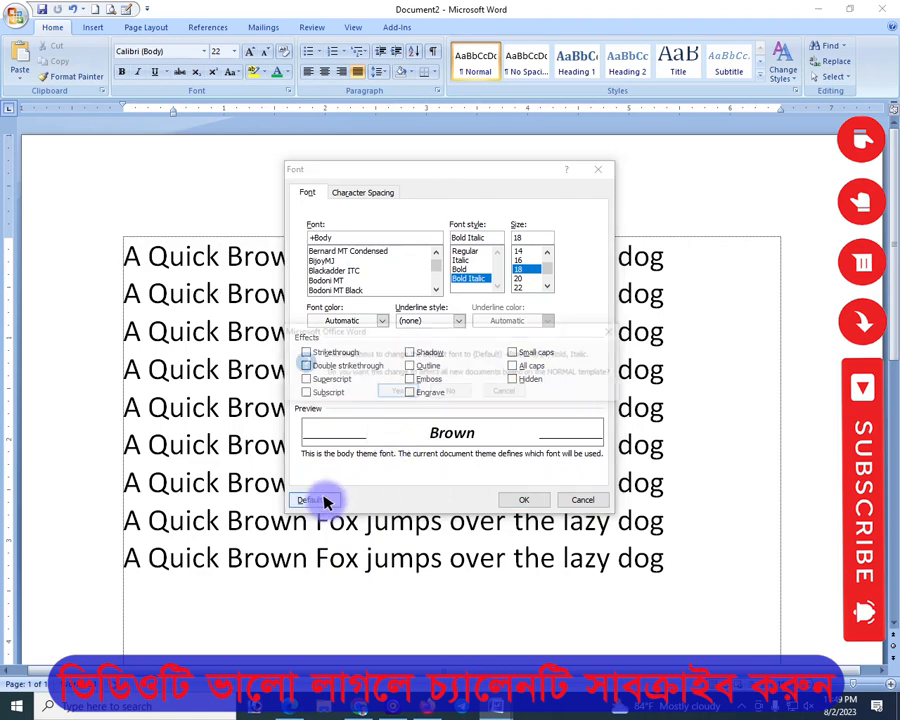
pyautogui.click(602, 334)
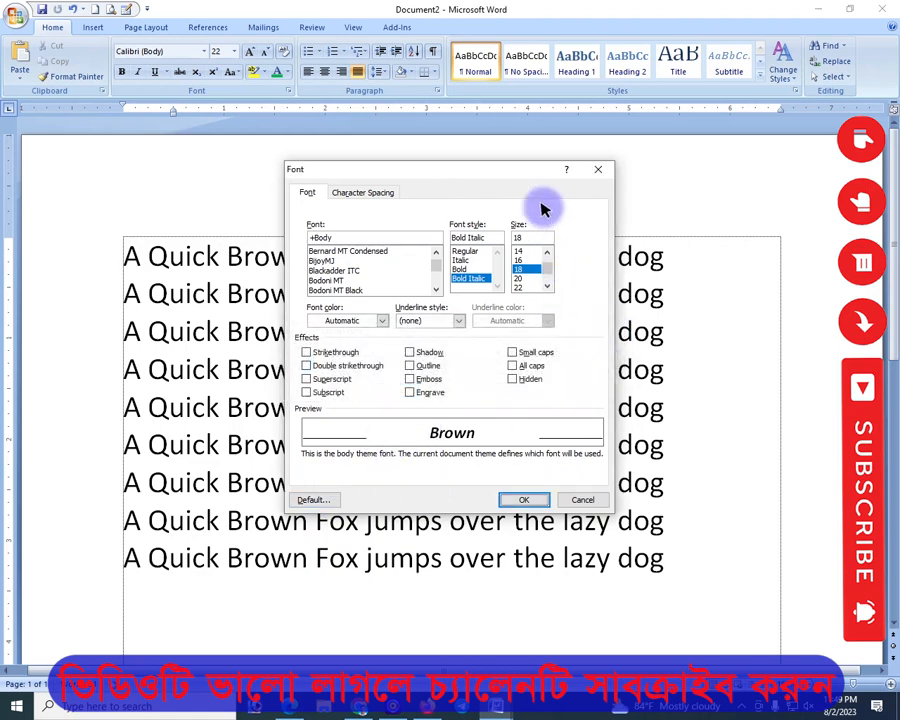
# View the Character Spacing settings, return to the main font options, and close the Font settings without applying
pyautogui.click(367, 195)
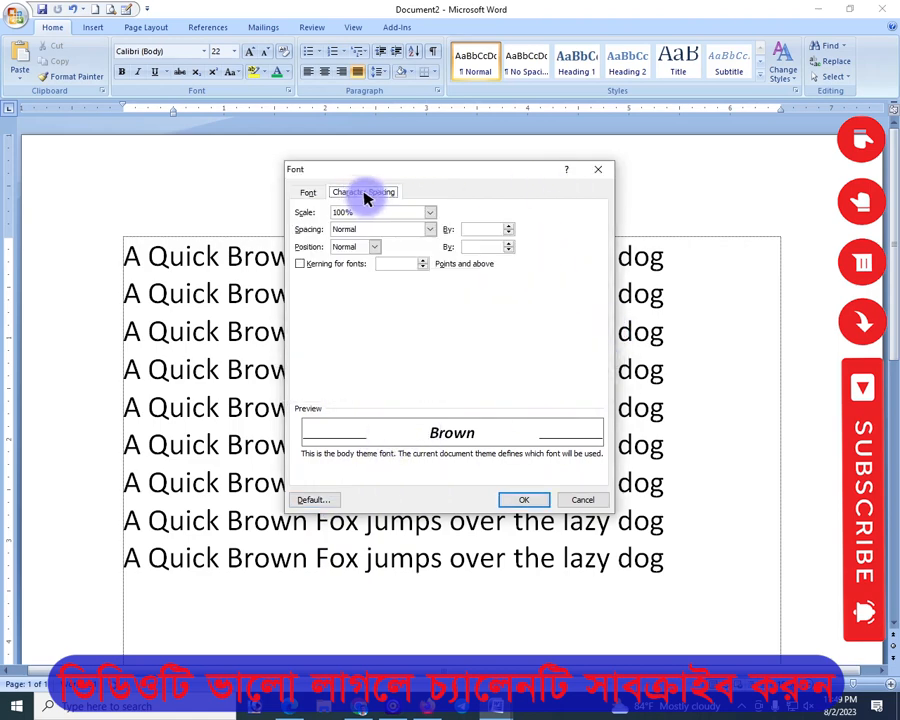
pyautogui.click(309, 192)
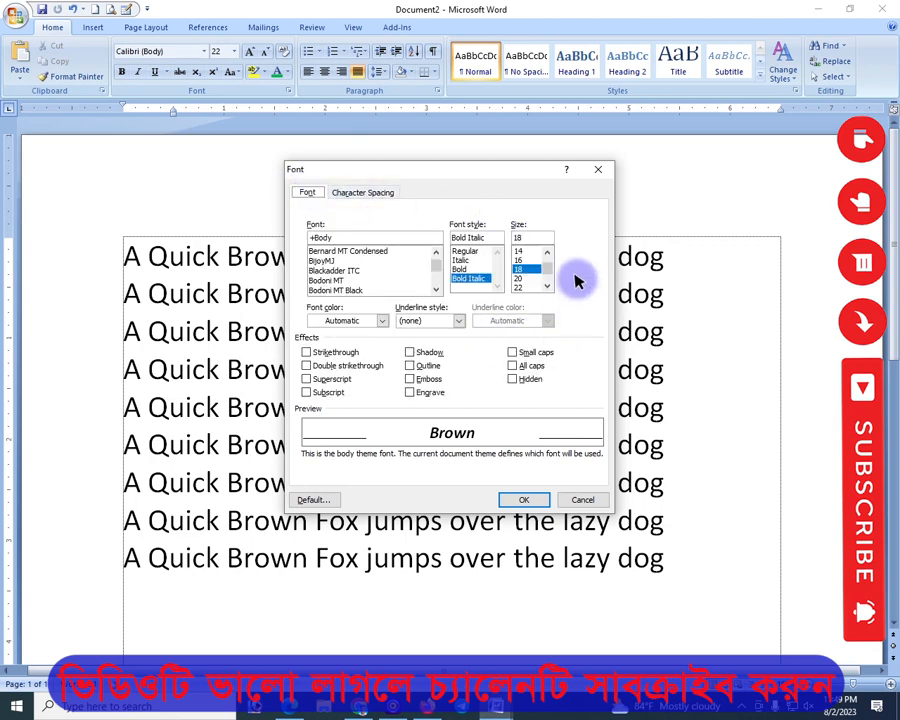
pyautogui.click(600, 170)
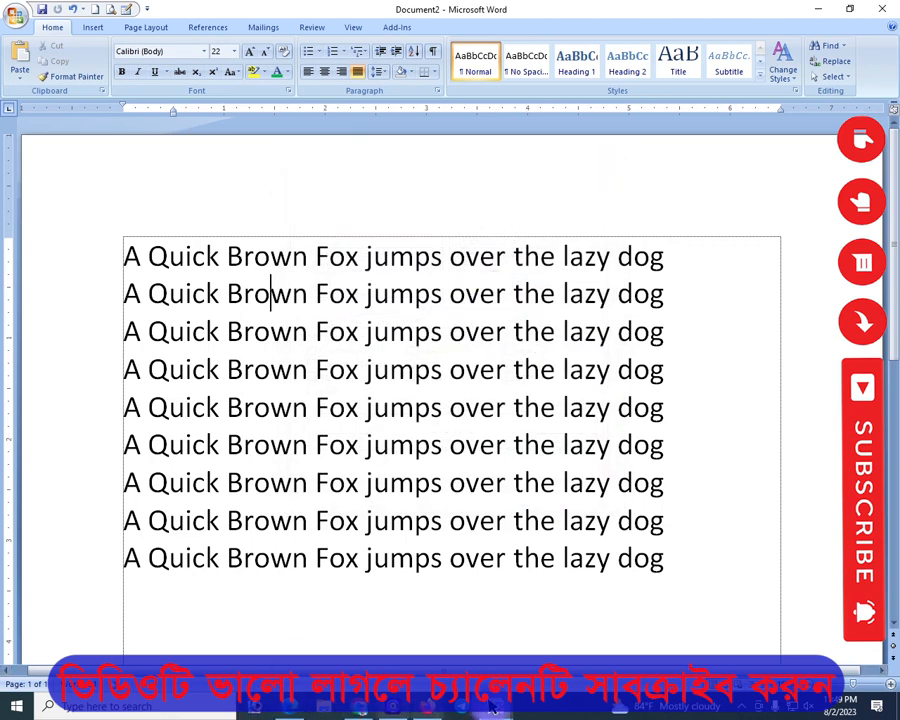
# Consult the Find and Replace entry in the shortcut list document and return to Document2
pyautogui.moveTo(492, 706)
pyautogui.click(415, 610)
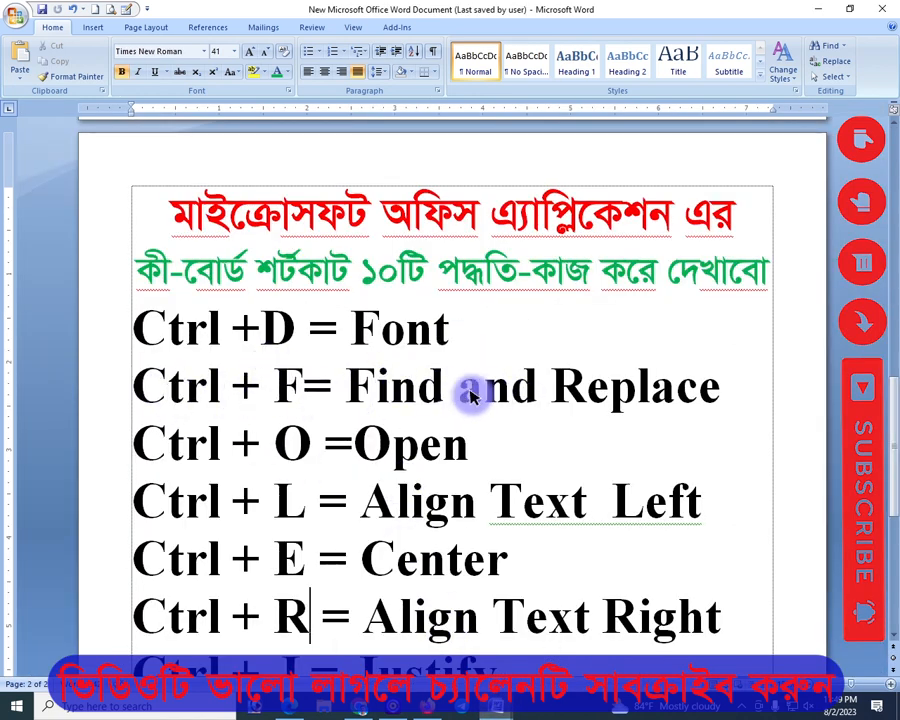
pyautogui.click(817, 8)
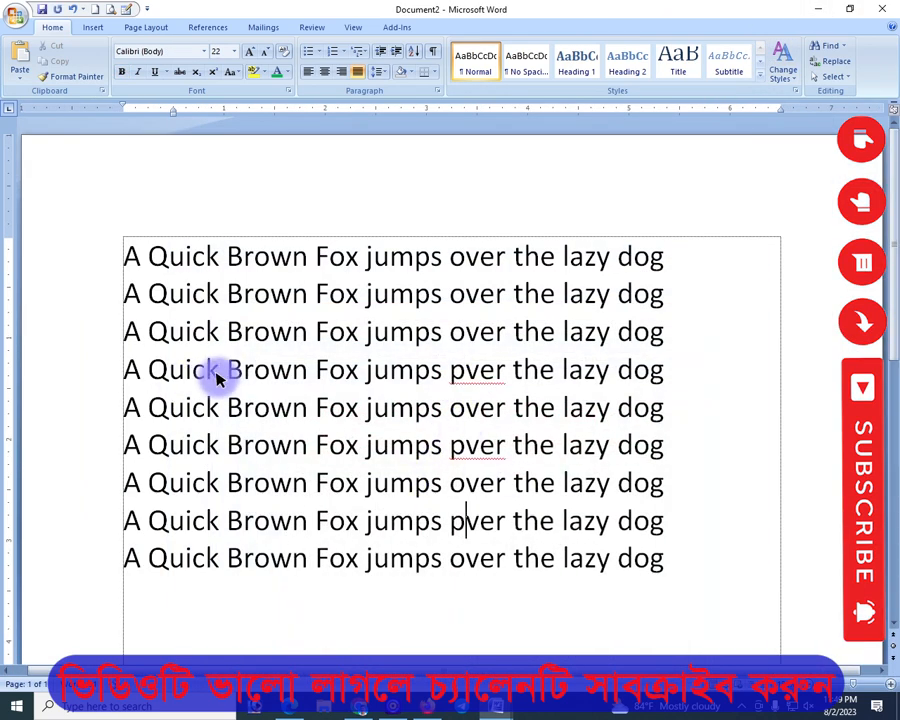
# Replace every occurrence of "Over" with "the" throughout Document2 and check the changed words in the sentences
pyautogui.hotkey('ctrl', 'f')
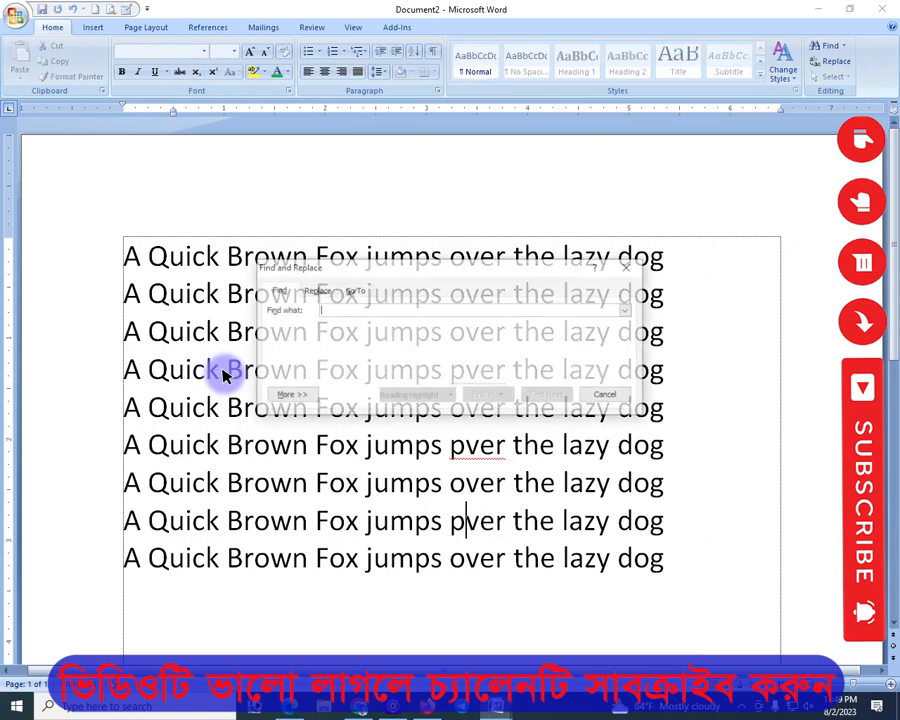
pyautogui.moveTo(428, 278); pyautogui.dragTo(500, 419)
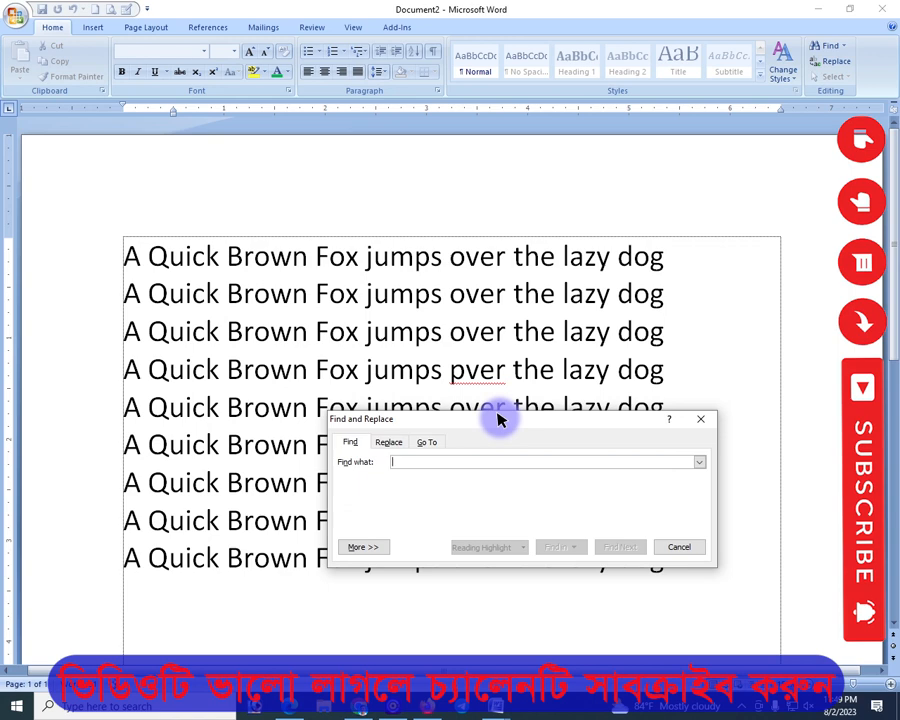
pyautogui.write('o')
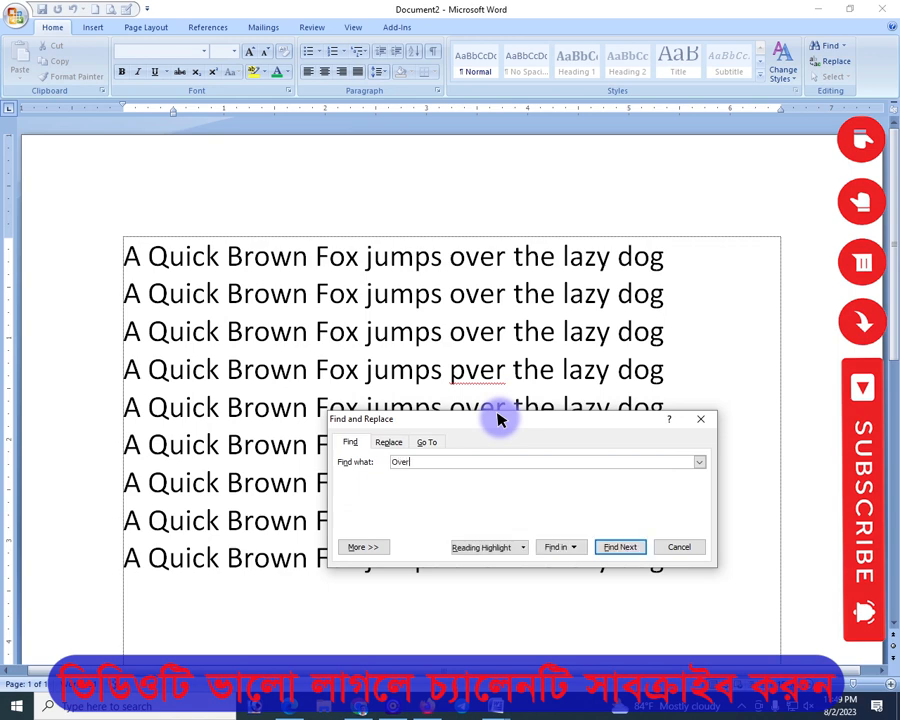
pyautogui.click(391, 443)
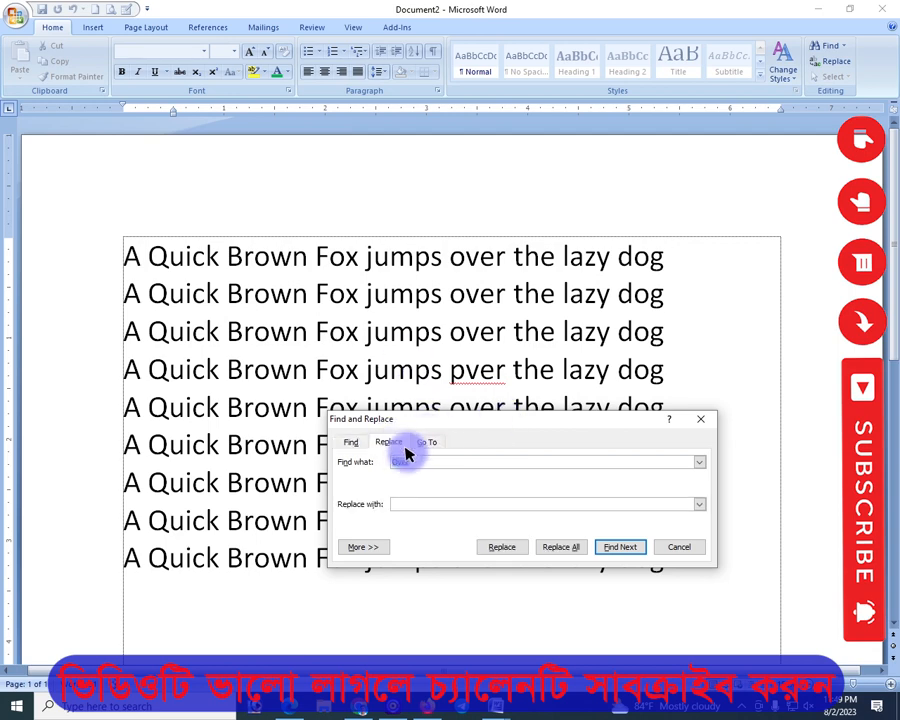
pyautogui.click(407, 505)
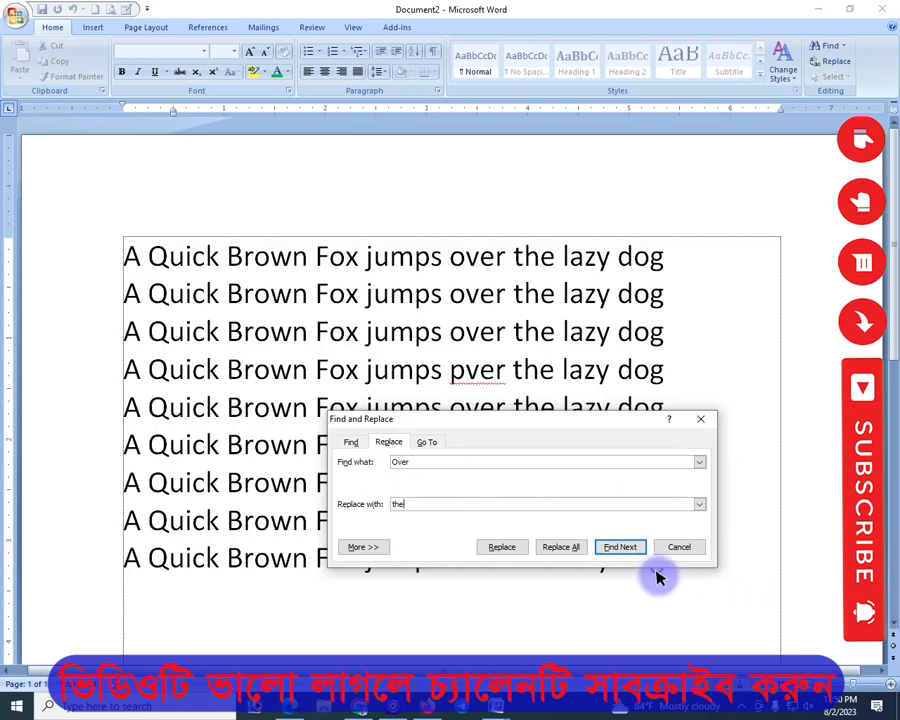
pyautogui.click(572, 555)
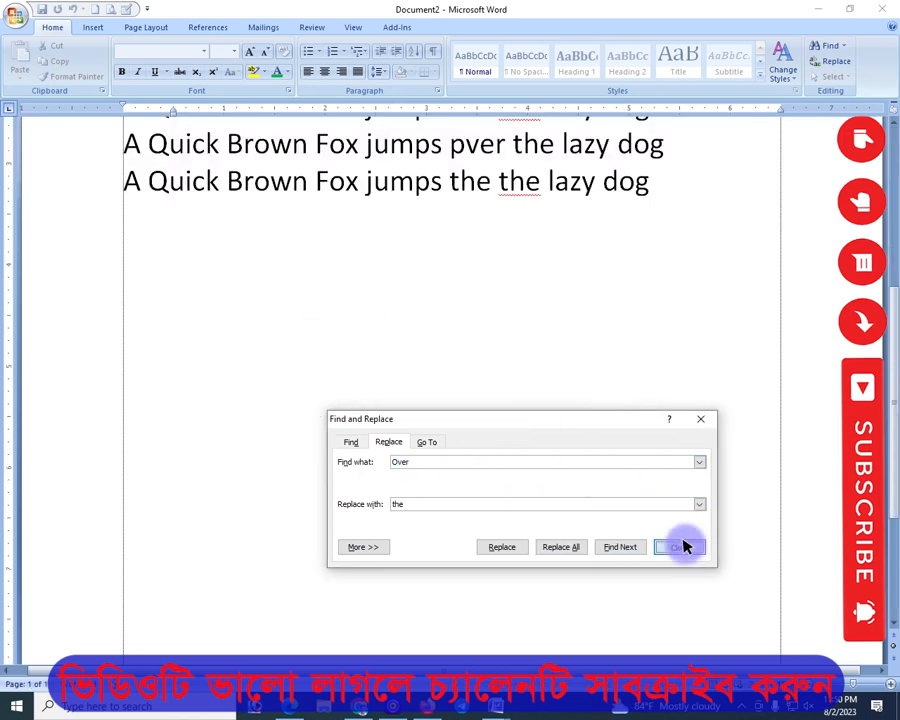
pyautogui.click(677, 544)
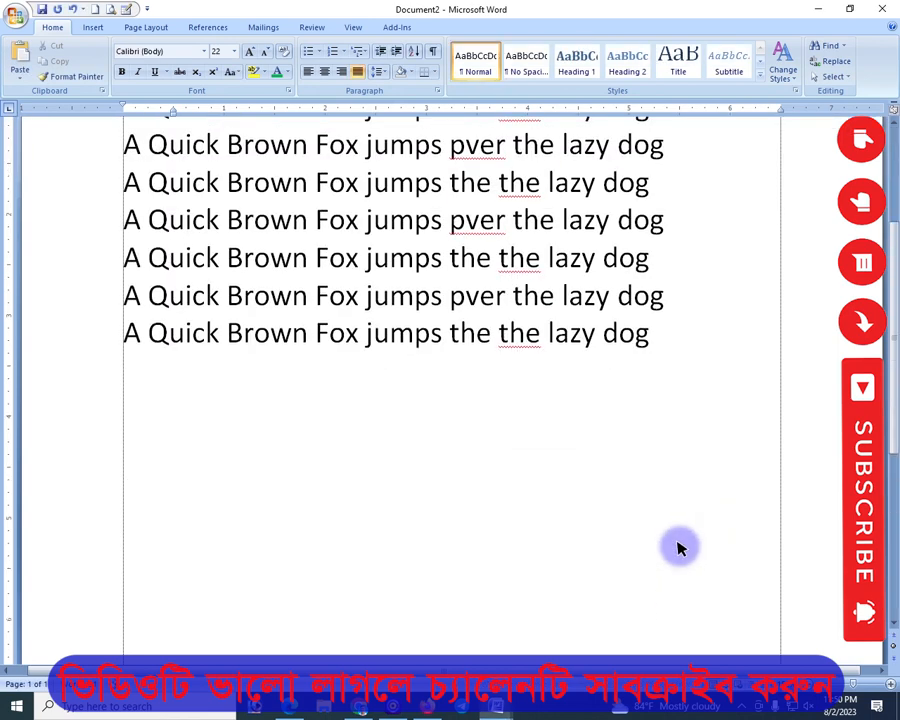
pyautogui.scroll(2, 677, 547)
pyautogui.moveTo(451, 256); pyautogui.dragTo(492, 518)
pyautogui.click(490, 500)
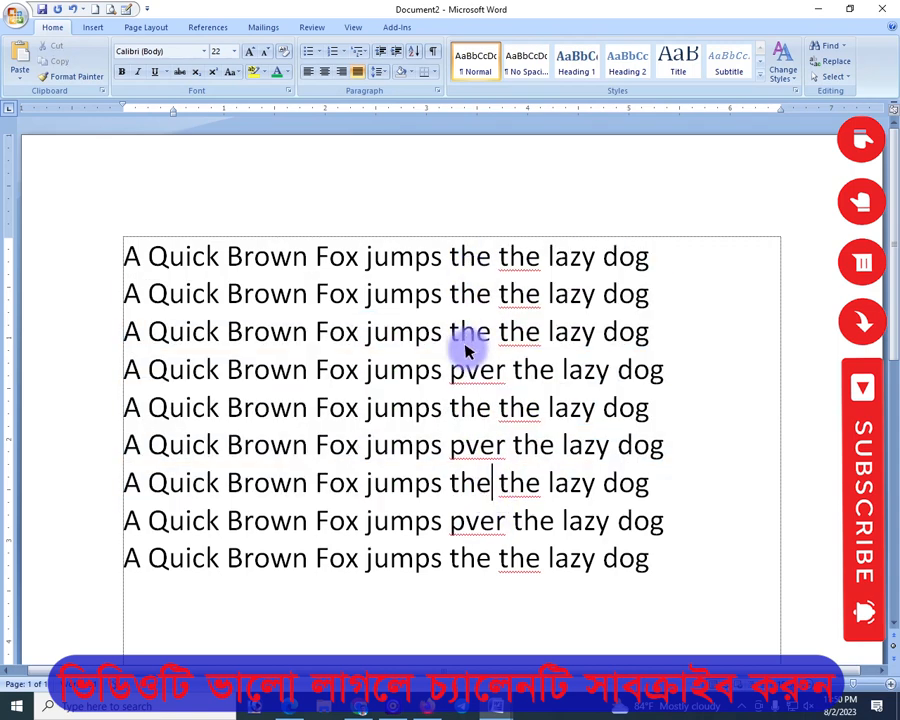
# Replace every occurrence of "the" with "over" throughout the document and close Find and Replace
pyautogui.hotkey('ctrl', 'f')
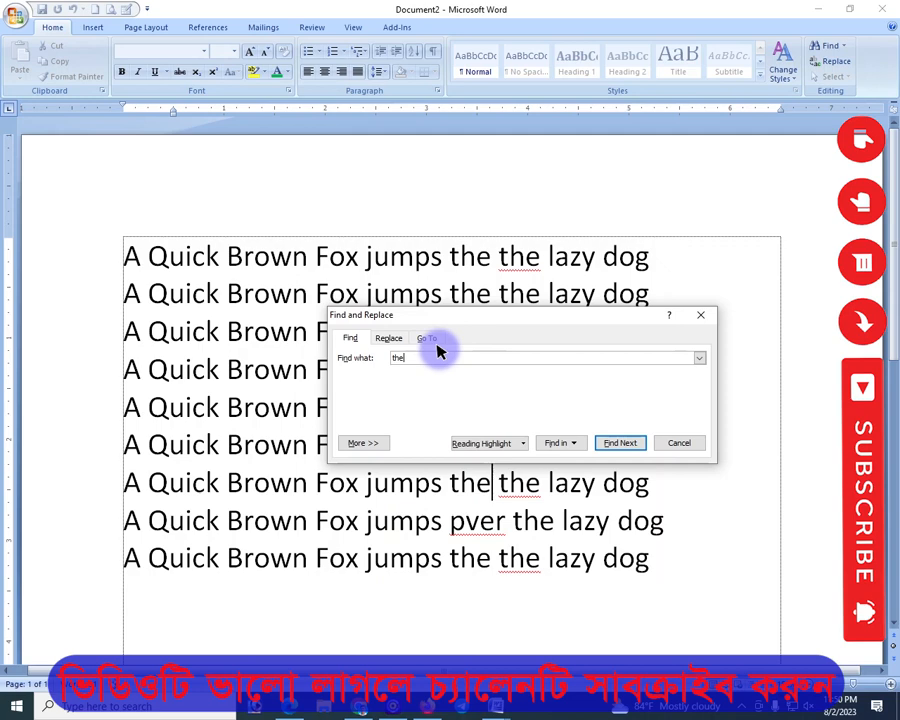
pyautogui.press('Tab')
pyautogui.click(392, 338)
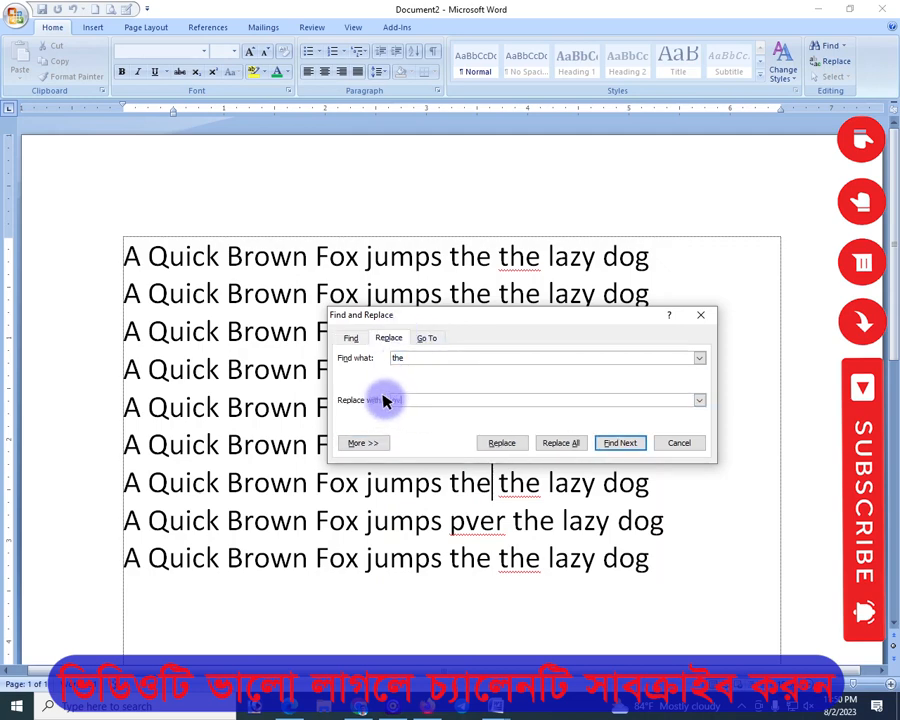
pyautogui.click(572, 441)
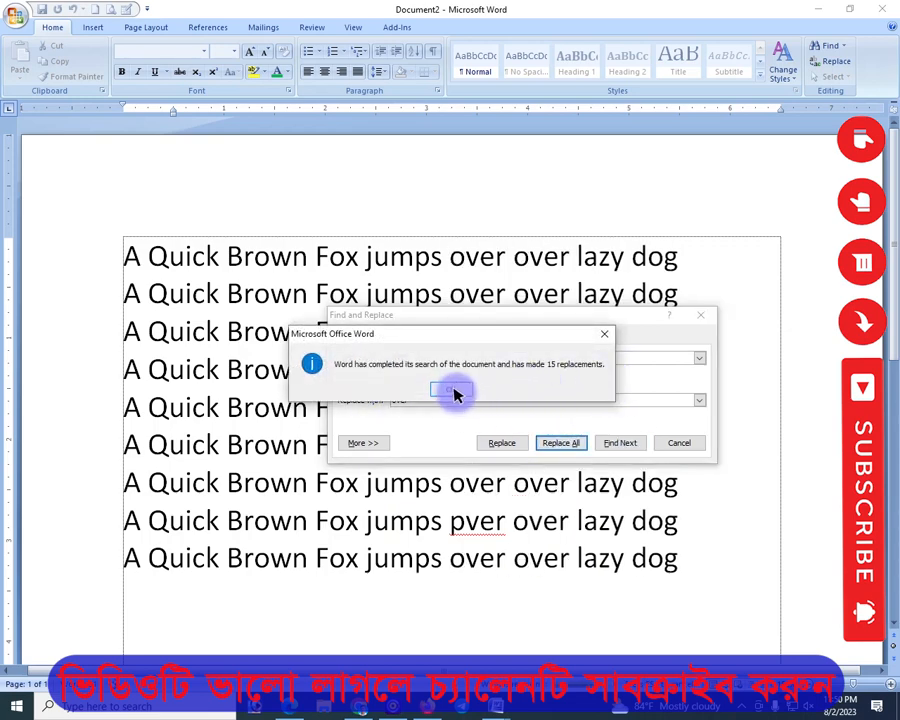
pyautogui.click(455, 388)
pyautogui.click(678, 442)
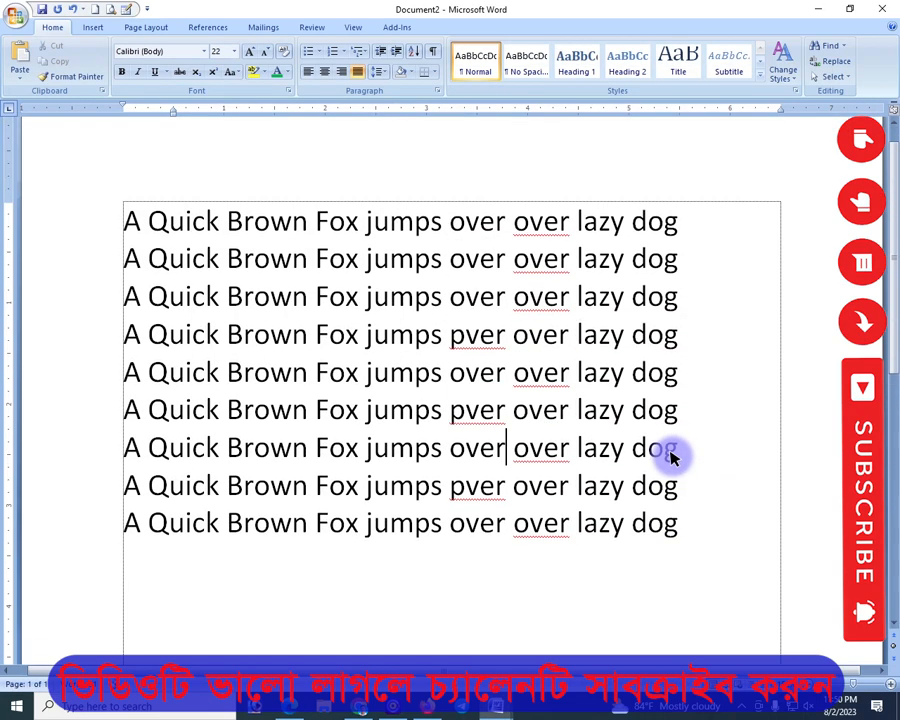
# Look up the Open shortcut in the shortcut list document and switch back to Document2
pyautogui.moveTo(495, 706)
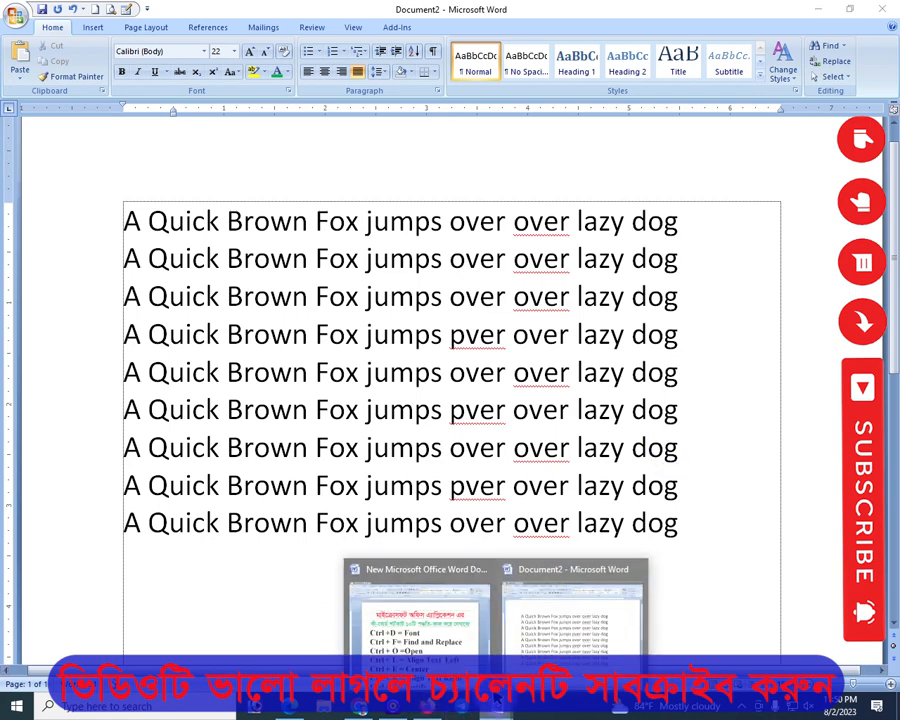
pyautogui.click(432, 635)
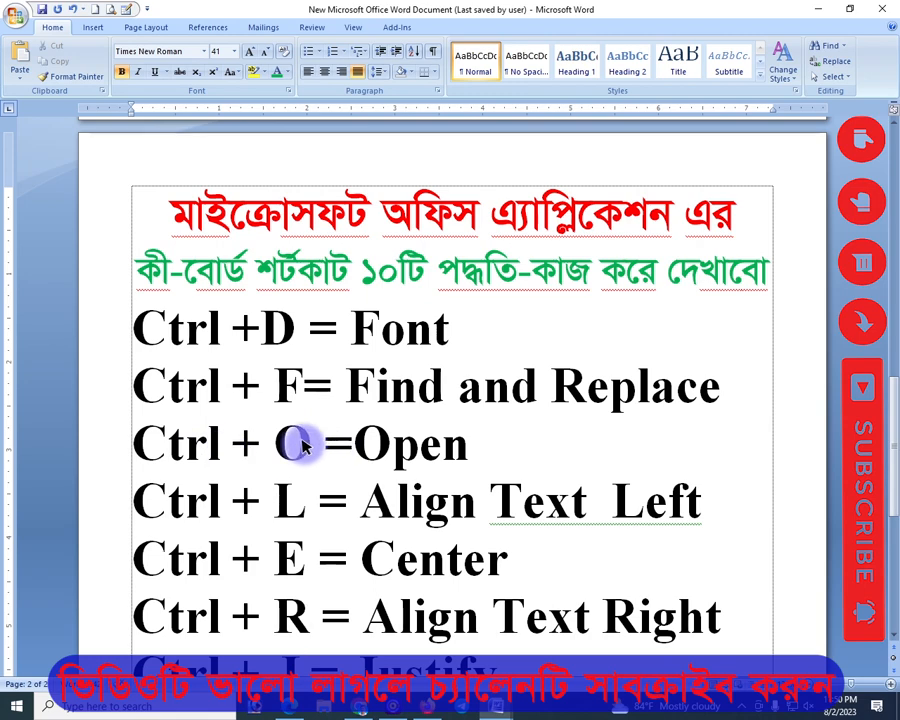
pyautogui.moveTo(497, 706)
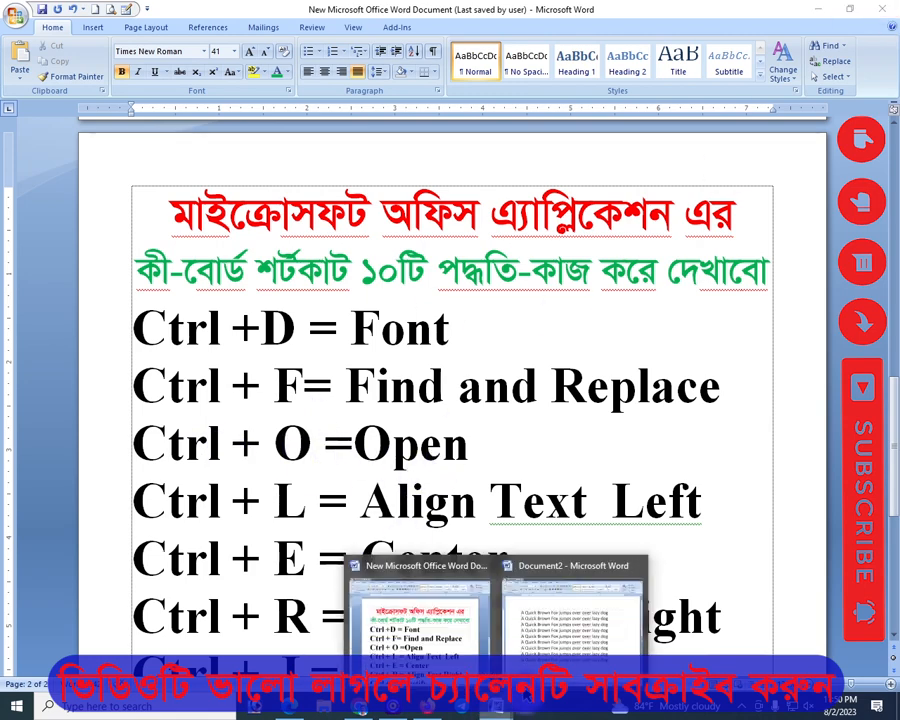
pyautogui.click(543, 621)
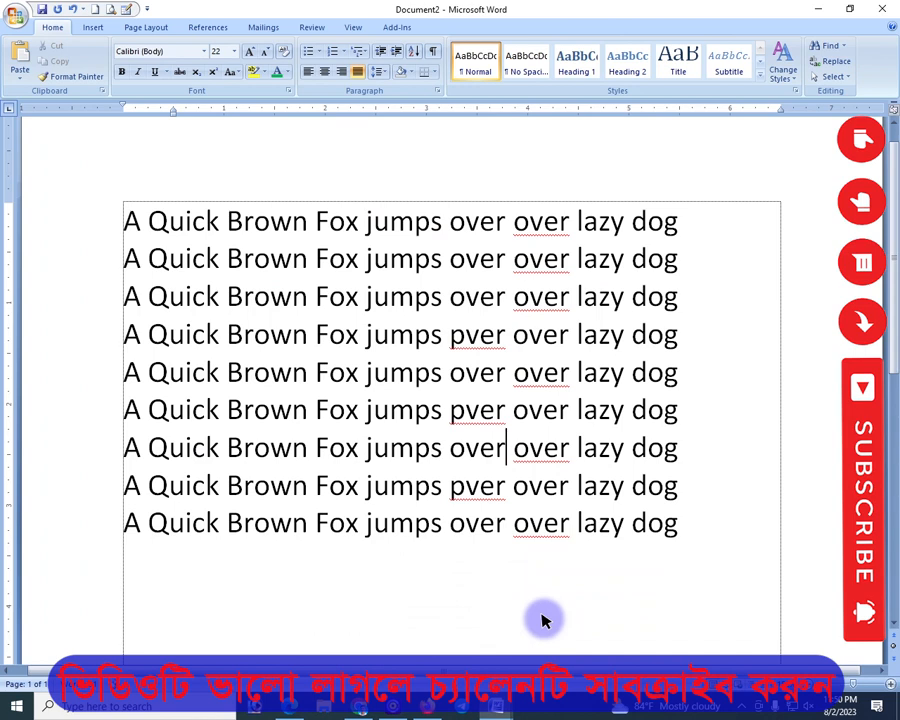
# Browse the Desktop files for opening a document, select MS Word Keyboard, and cancel without opening it
pyautogui.hotkey('ctrl', 'o')
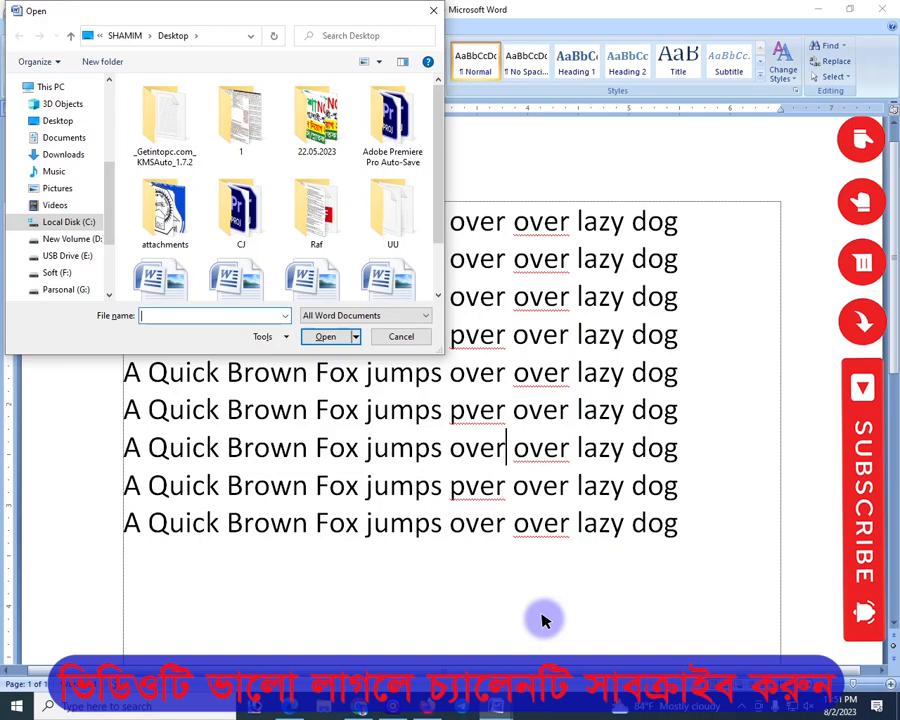
pyautogui.scroll(-1, 200, 160)
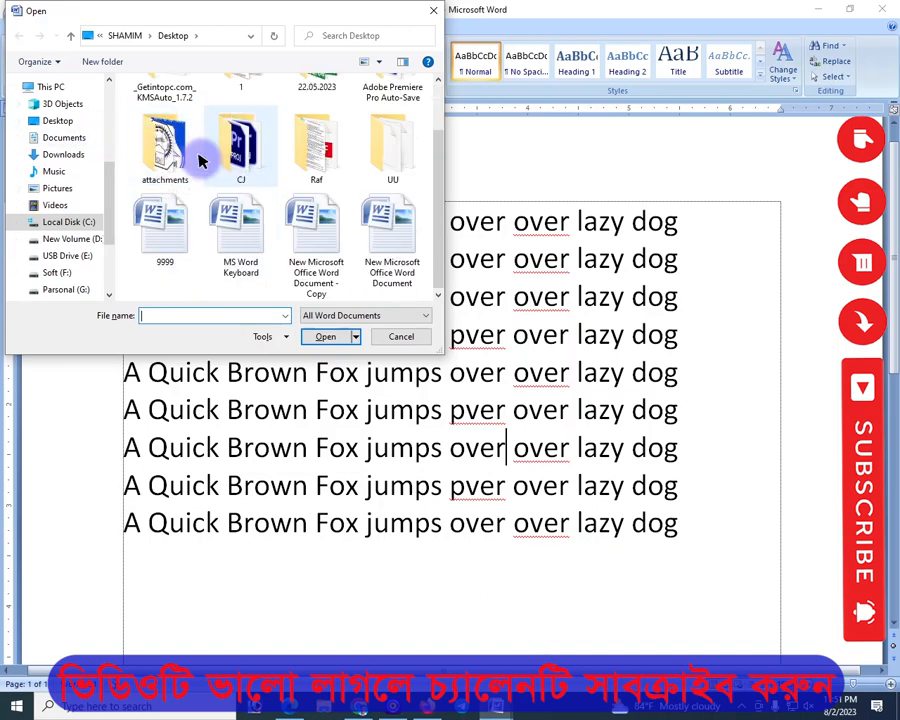
pyautogui.moveTo(124, 12); pyautogui.dragTo(263, 210)
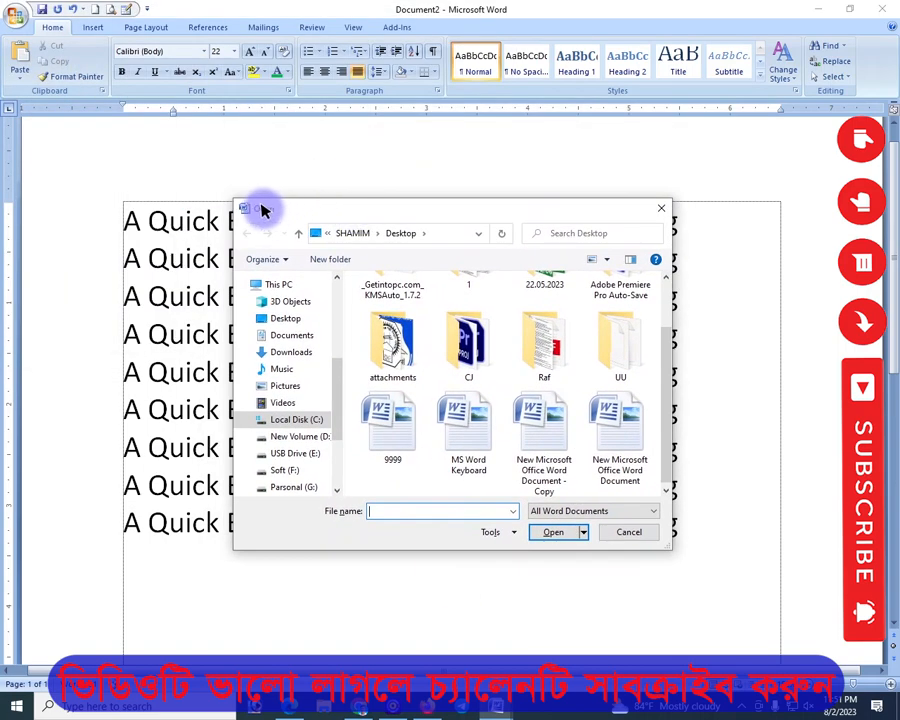
pyautogui.click(472, 418)
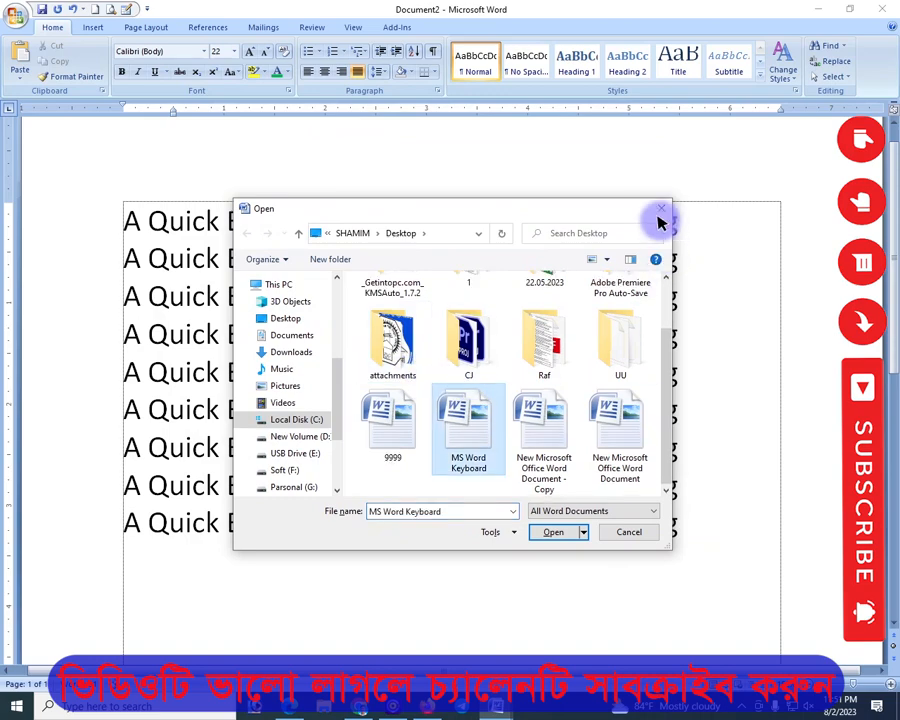
pyautogui.click(661, 208)
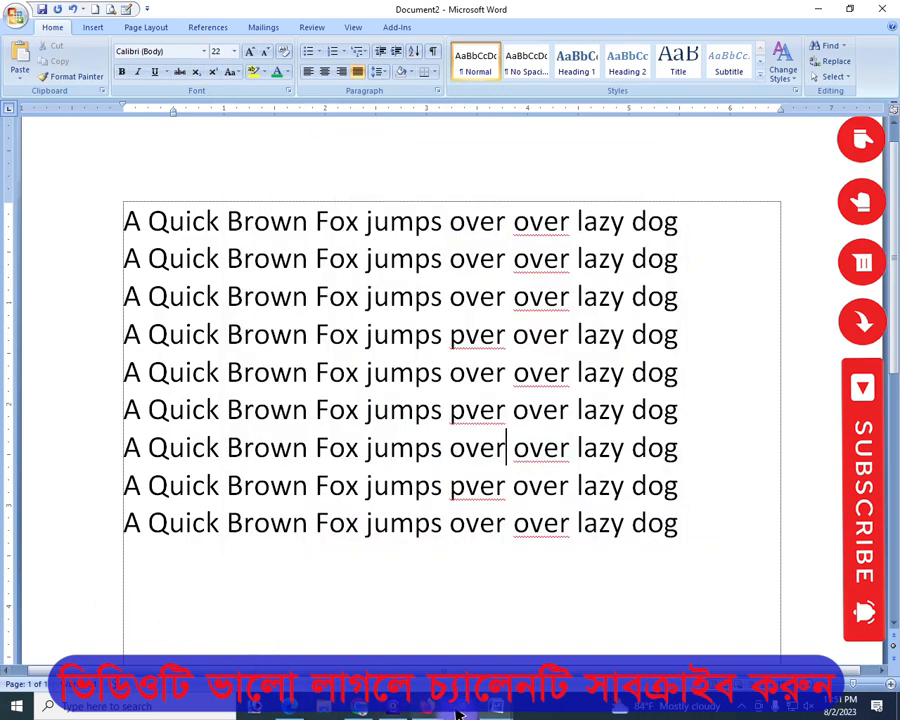
# Switch to the shortcut list document and select the line "Ctrl + L = Align Text Left"
pyautogui.moveTo(460, 710)
pyautogui.click(416, 629)
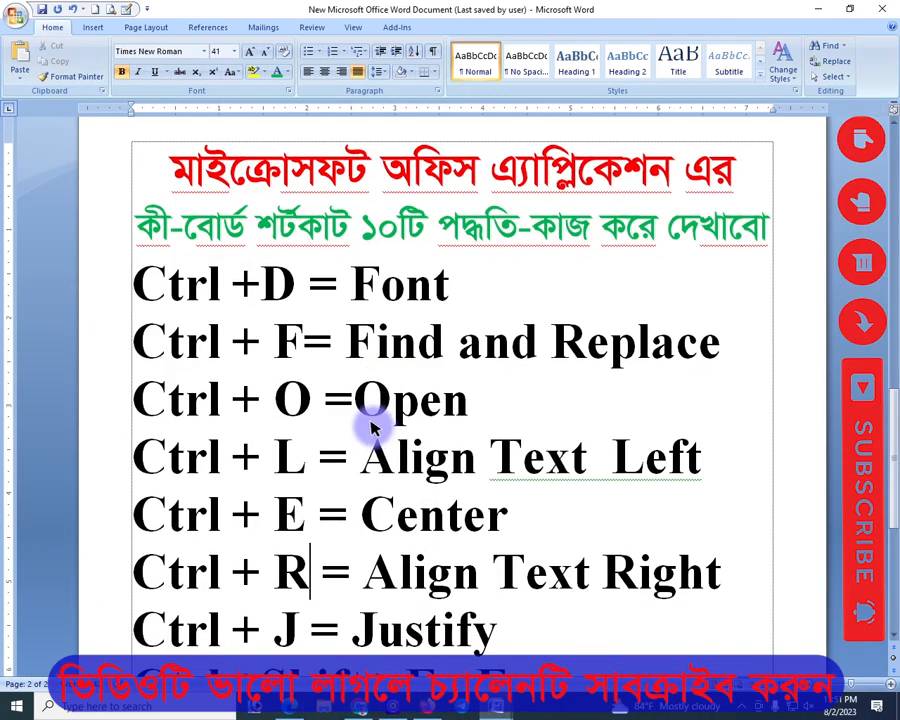
pyautogui.moveTo(137, 462); pyautogui.dragTo(690, 450)
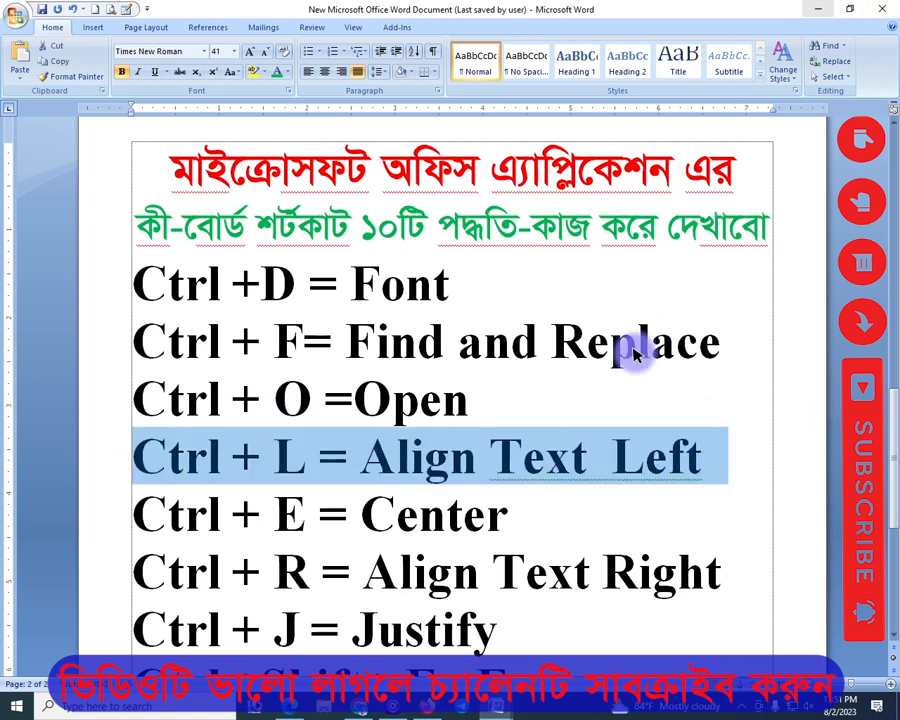
# Switch to Document2 and apply Align Text Left to all nine sample lines, comparing it with Justify
pyautogui.click(534, 474)
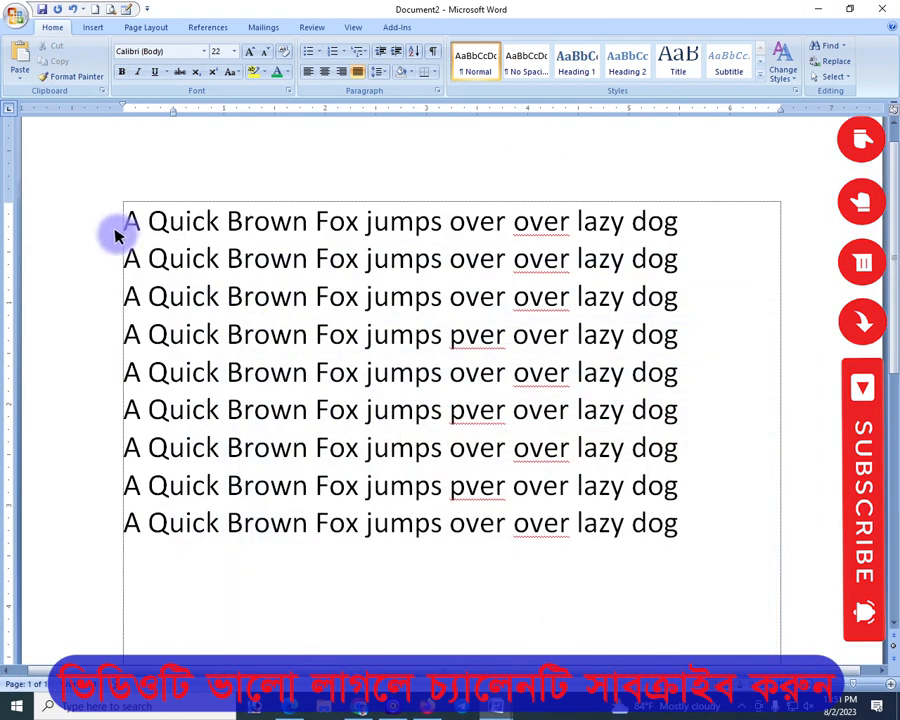
pyautogui.moveTo(115, 235); pyautogui.dragTo(657, 515)
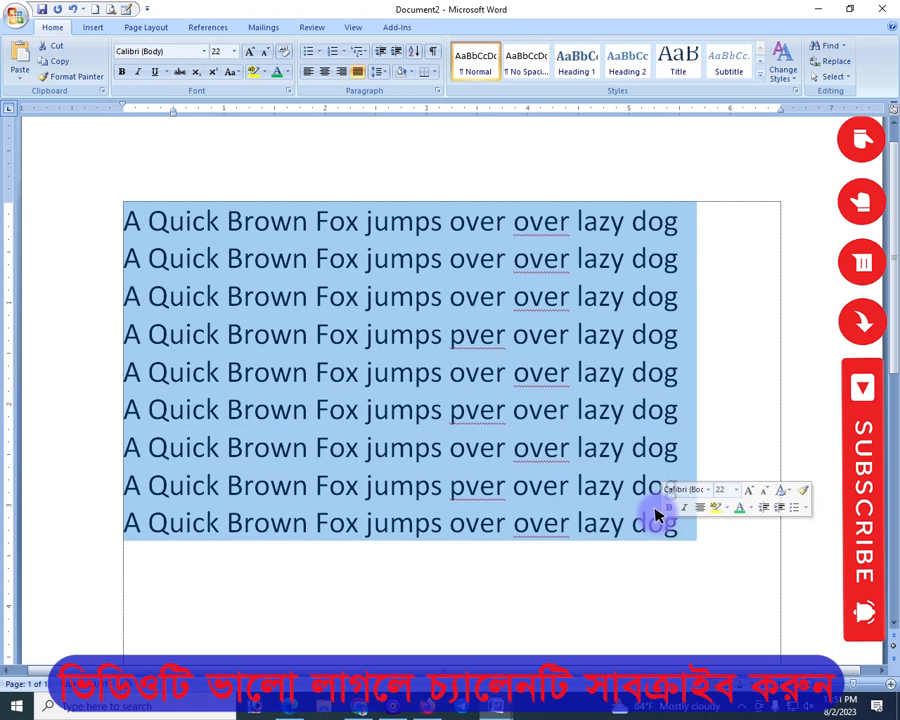
pyautogui.hotkey('ctrl', 'l')
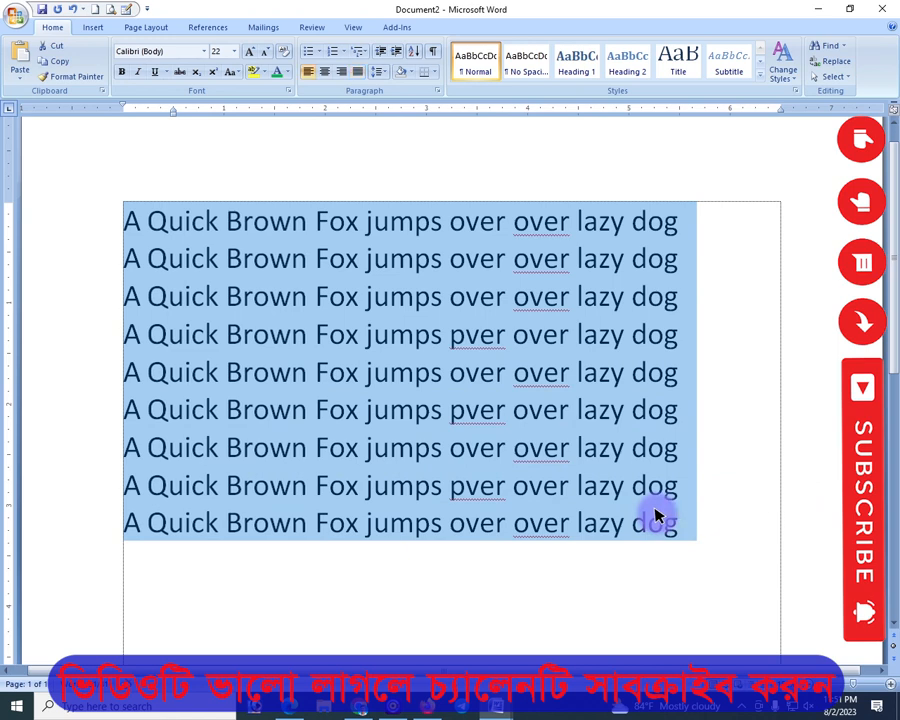
pyautogui.hotkey('ctrl', 'j')
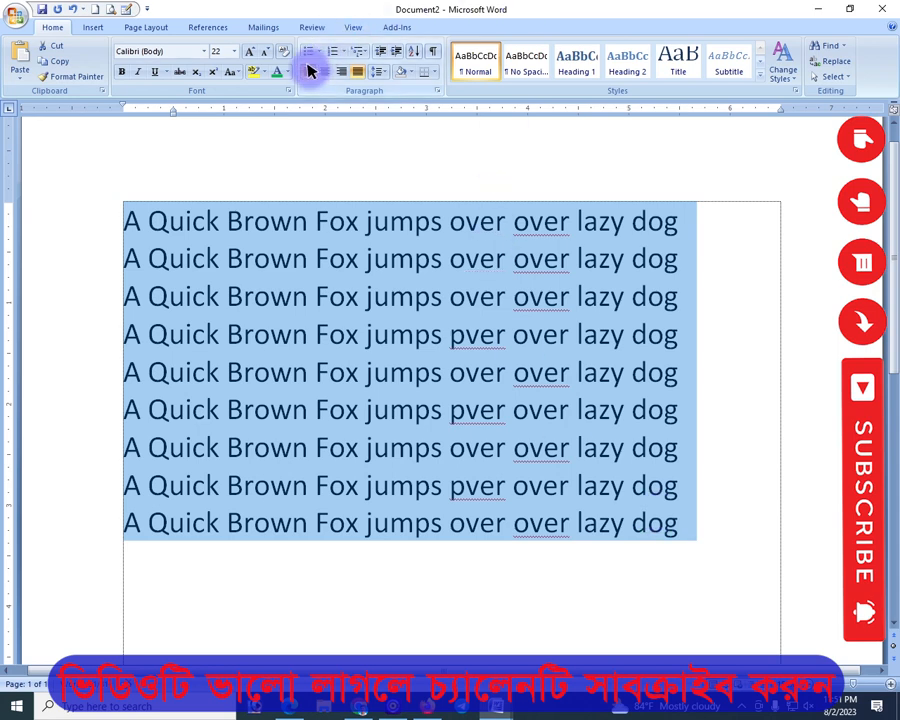
pyautogui.hotkey('ctrl', 'l')
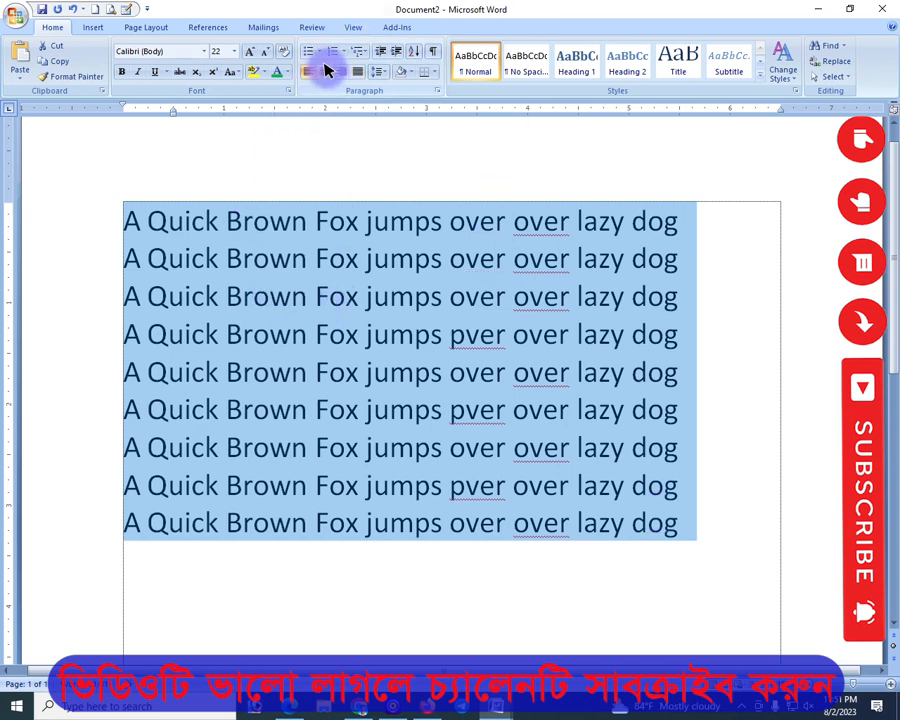
# Center the nine sample lines, return them to left alignment and clear the selection
pyautogui.click(326, 71)
pyautogui.click(466, 485)
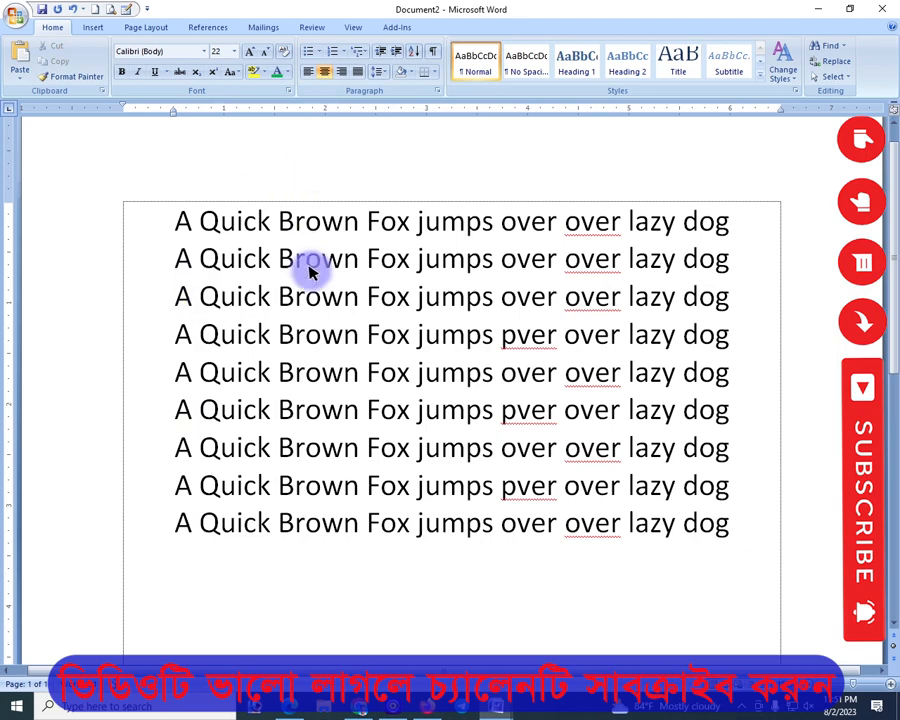
pyautogui.moveTo(173, 218); pyautogui.dragTo(700, 551)
pyautogui.click(728, 536)
pyautogui.click(718, 492)
pyautogui.hotkey('ctrl', 'z')
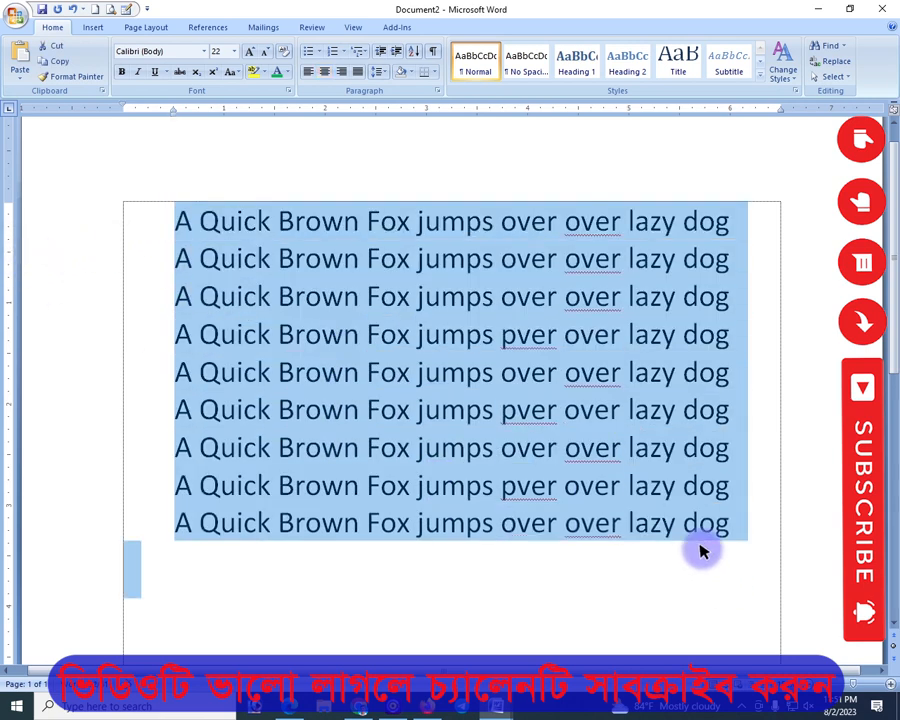
pyautogui.hotkey('ctrl', 'l')
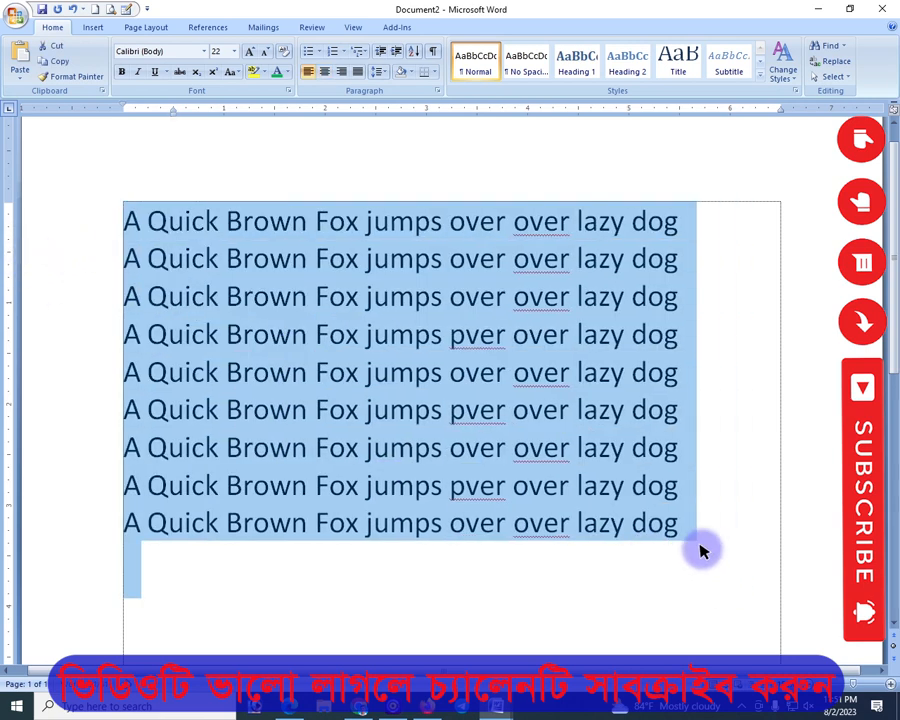
pyautogui.click(452, 334)
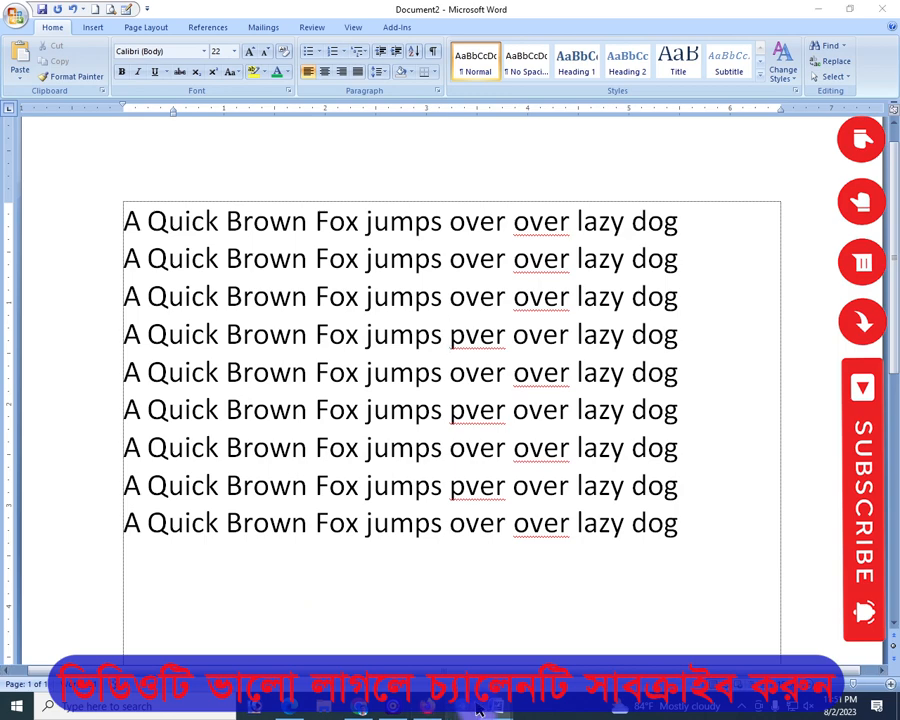
# Look up the Center shortcut in the shortcut list document, close the accidentally opened Telegram window and switch back to Document2
pyautogui.moveTo(495, 704)
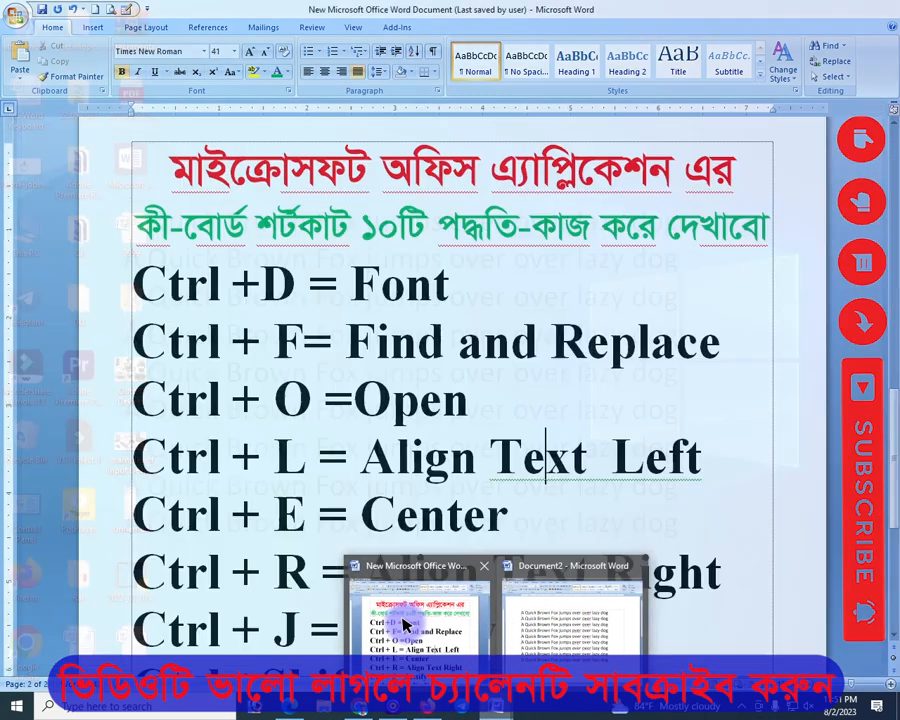
pyautogui.click(402, 623)
pyautogui.click(546, 460)
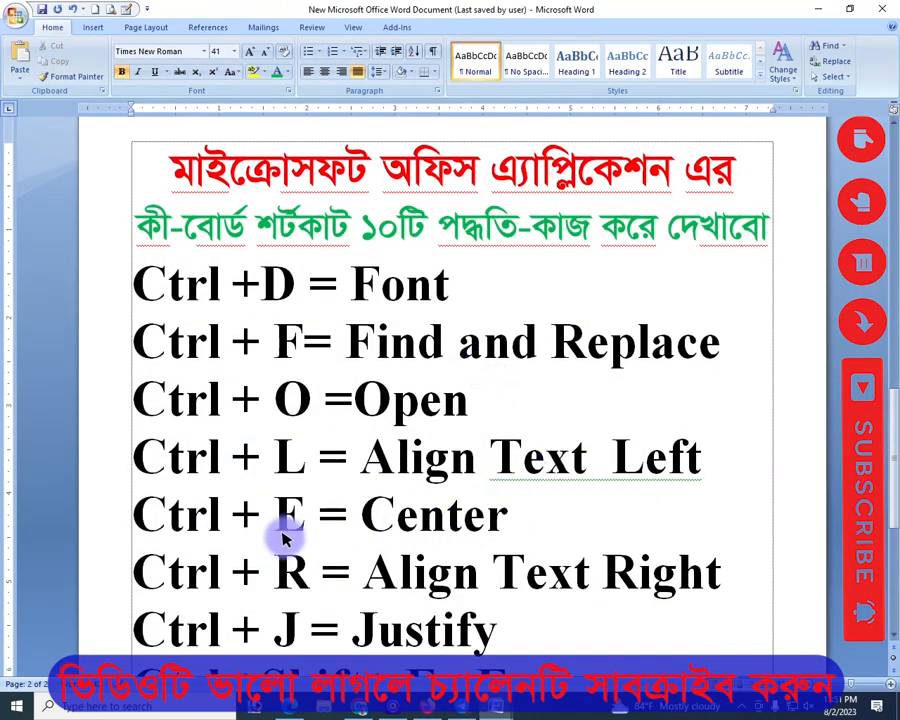
pyautogui.click(875, 662)
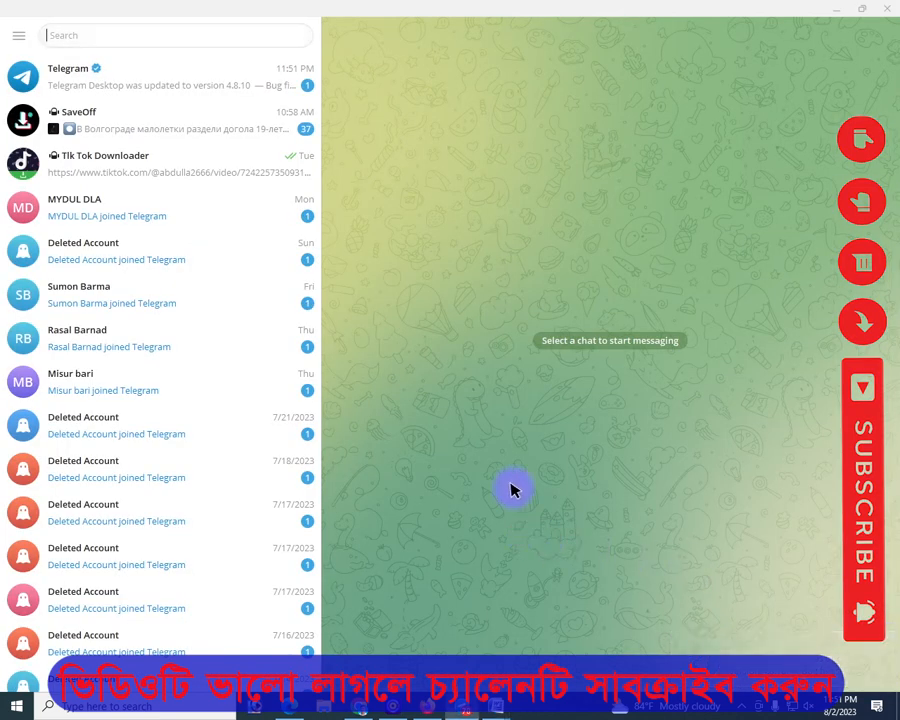
pyautogui.click(886, 9)
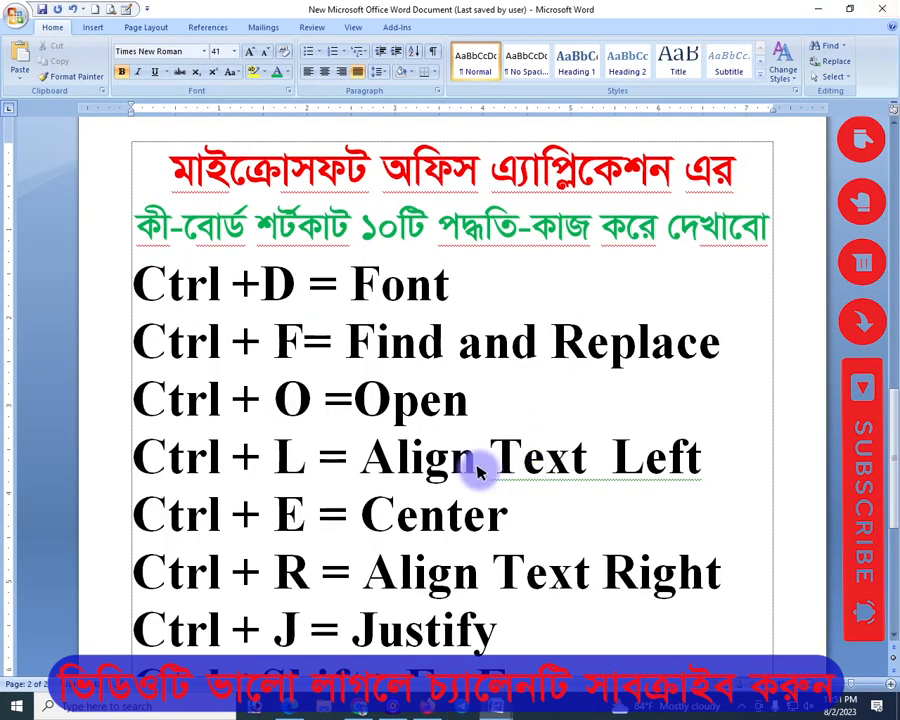
pyautogui.moveTo(496, 706)
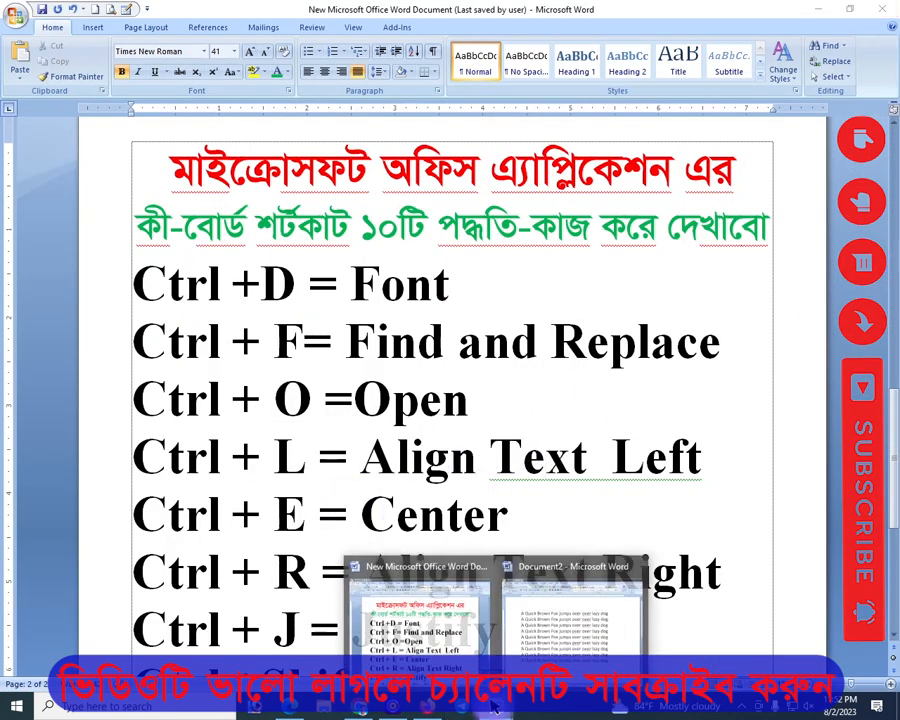
pyautogui.click(551, 636)
# Apply Center, Align Text Right, Justify and Align Text Left in turn to all nine sample lines
pyautogui.moveTo(122, 223); pyautogui.dragTo(685, 522)
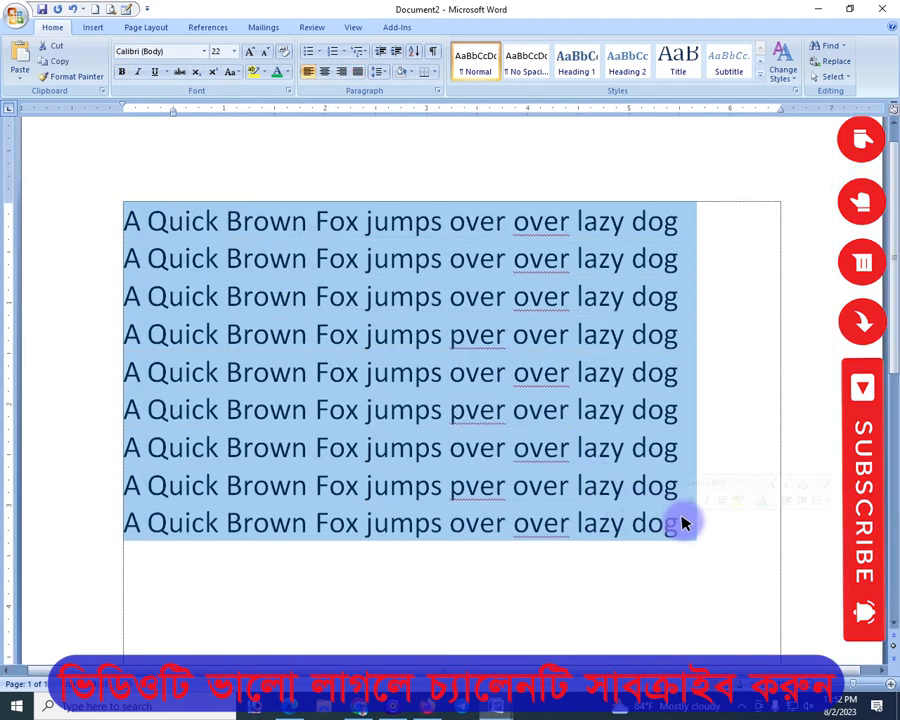
pyautogui.hotkey('ctrl', 'e')
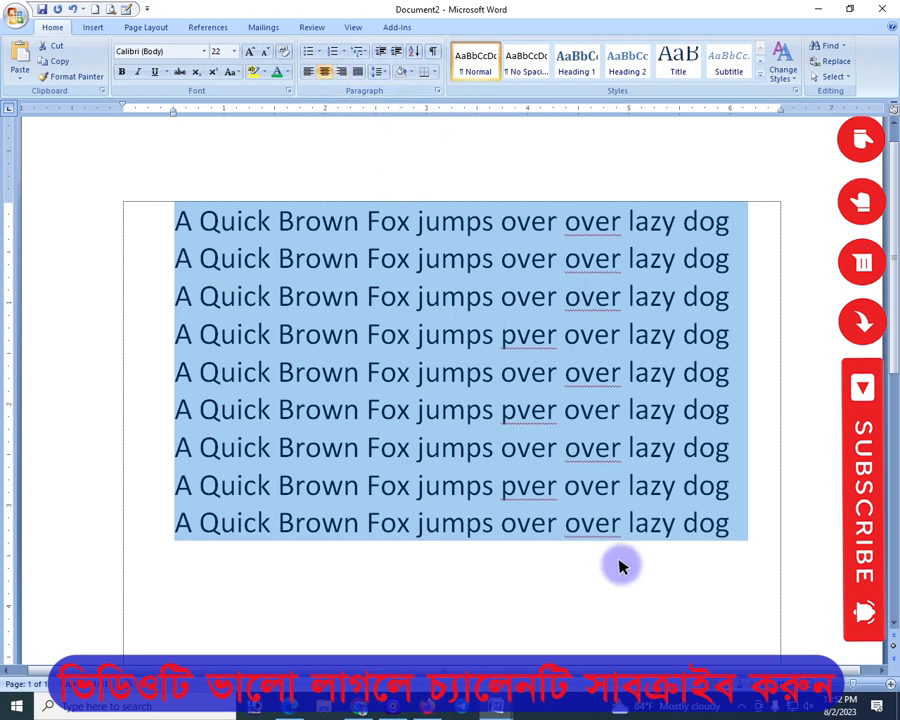
pyautogui.hotkey('ctrl', 'r')
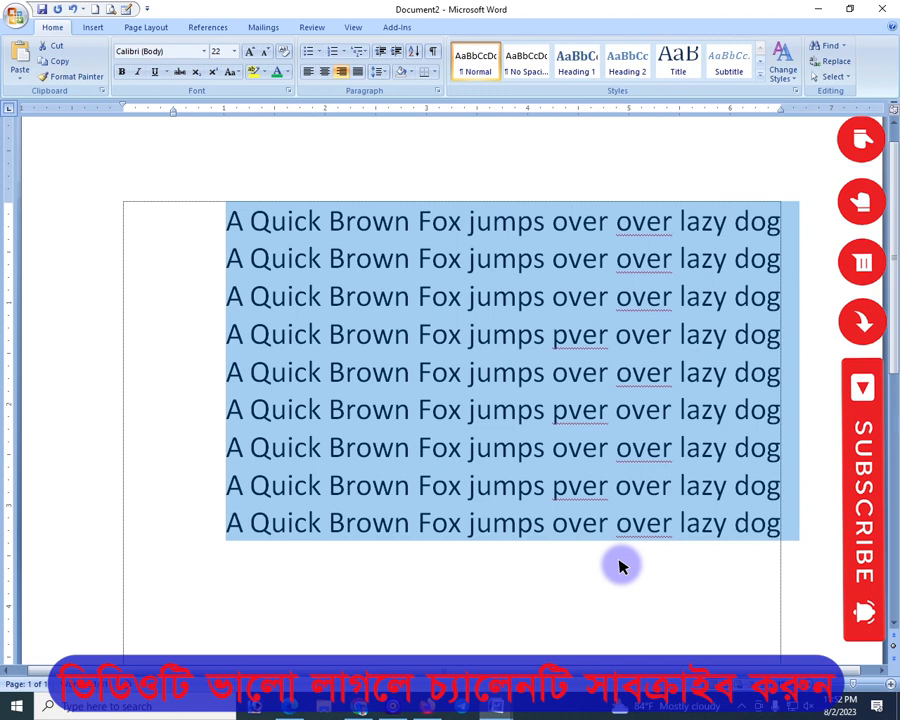
pyautogui.hotkey('ctrl', 'j')
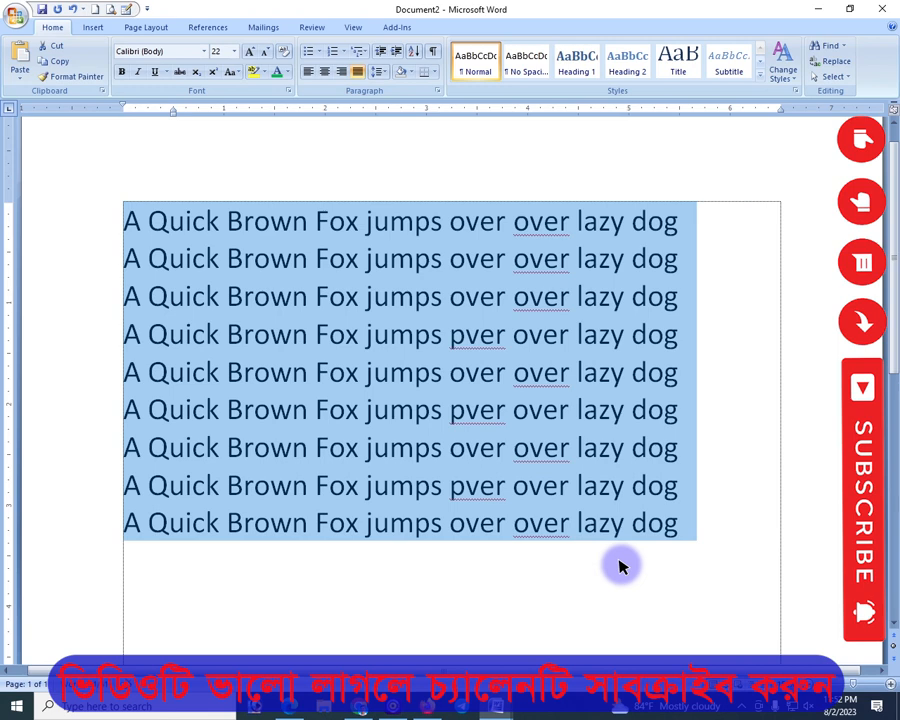
pyautogui.hotkey('ctrl', 'l')
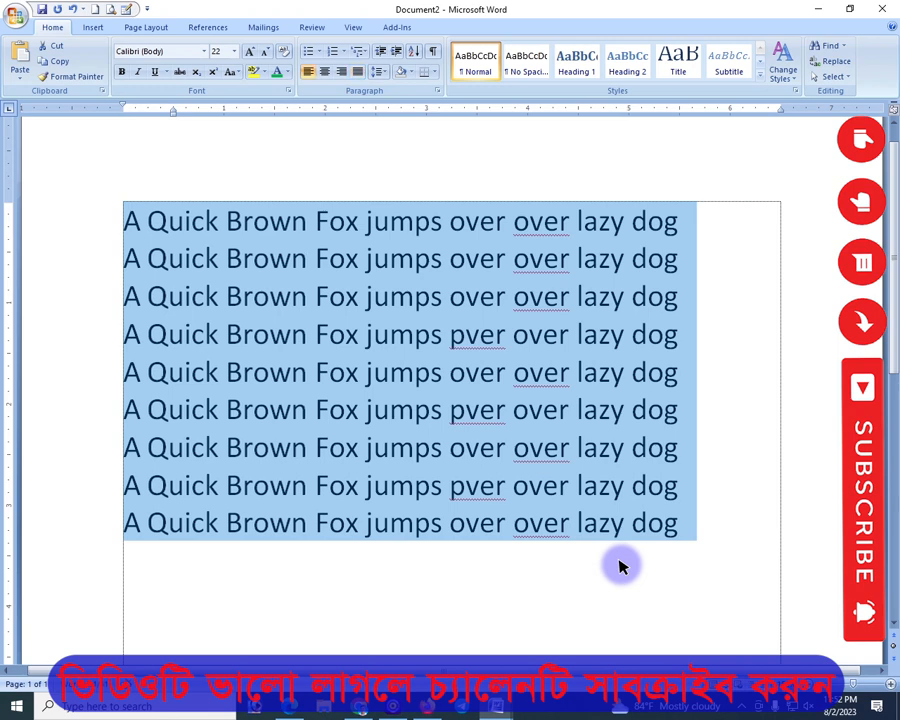
# Right-align, center and finally justify the nine sample lines, and place the cursor at the start of the fourth line
pyautogui.hotkey('ctrl', 'r')
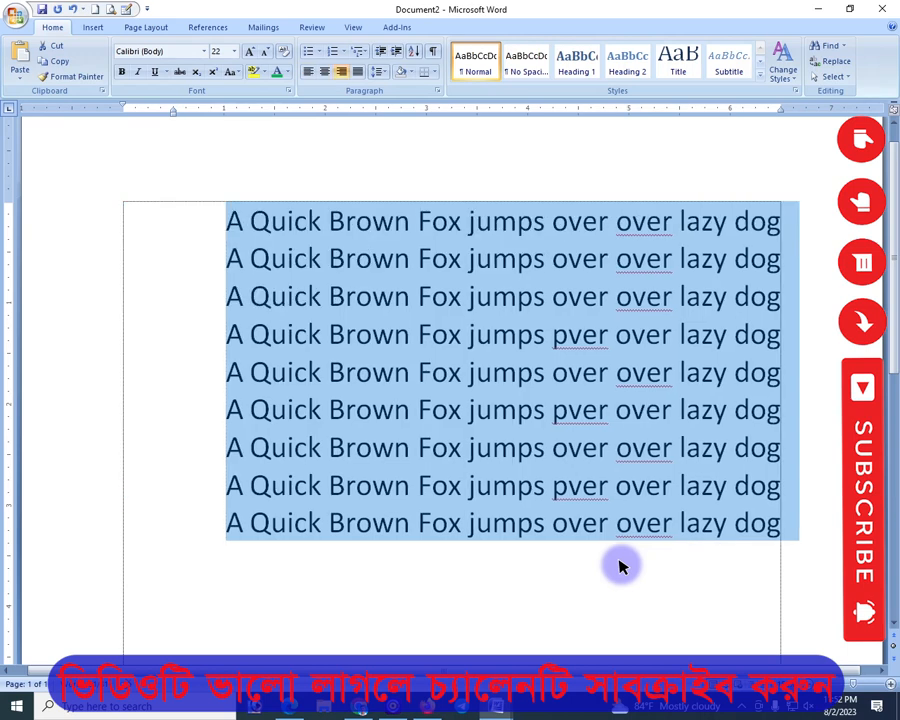
pyautogui.hotkey('ctrl', 'e')
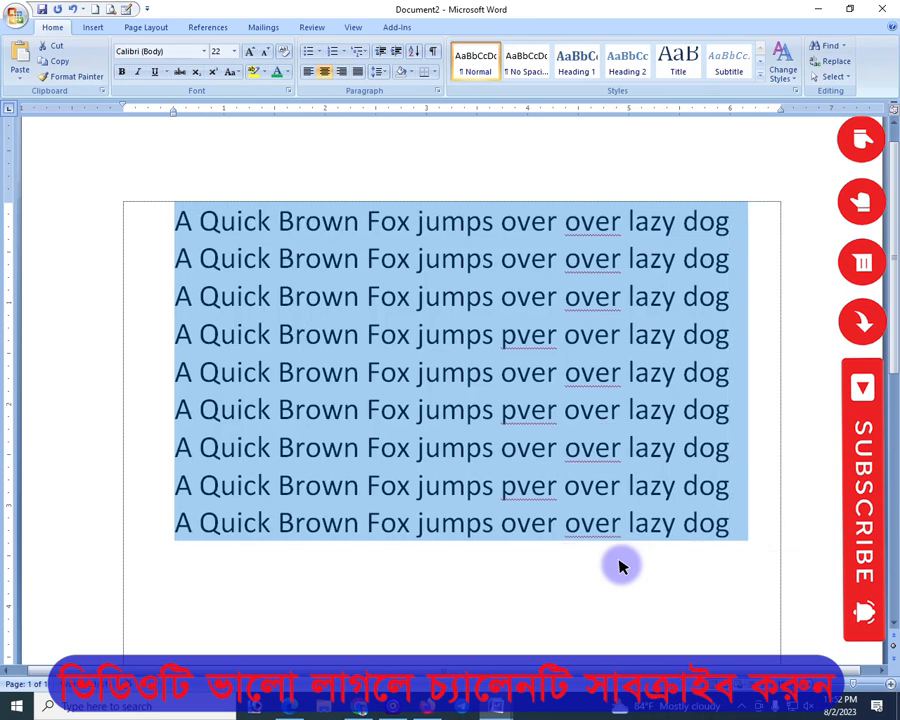
pyautogui.hotkey('ctrl', 'j')
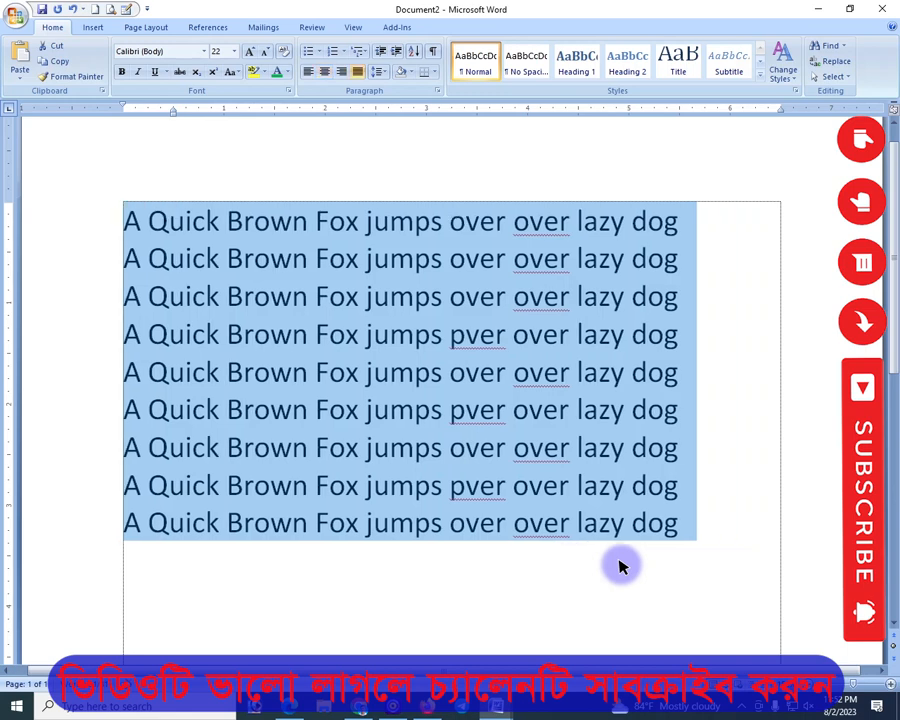
pyautogui.click(433, 334)
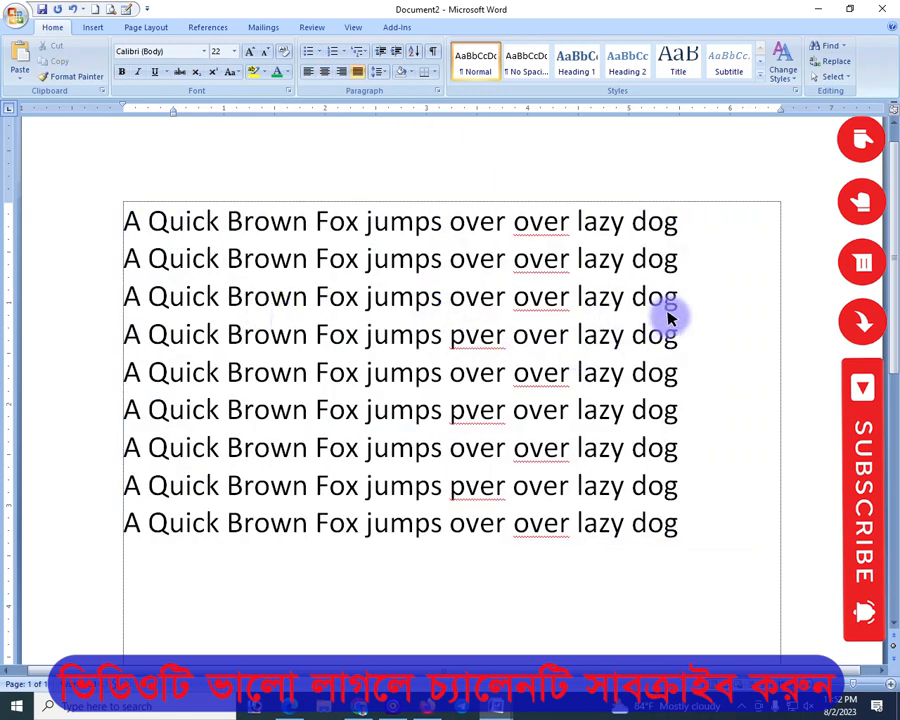
pyautogui.click(124, 334)
# Review the shortcut list from the alignment entries down to the Font and Font Size entries, and switch back to Document2
pyautogui.moveTo(488, 710)
pyautogui.click(412, 629)
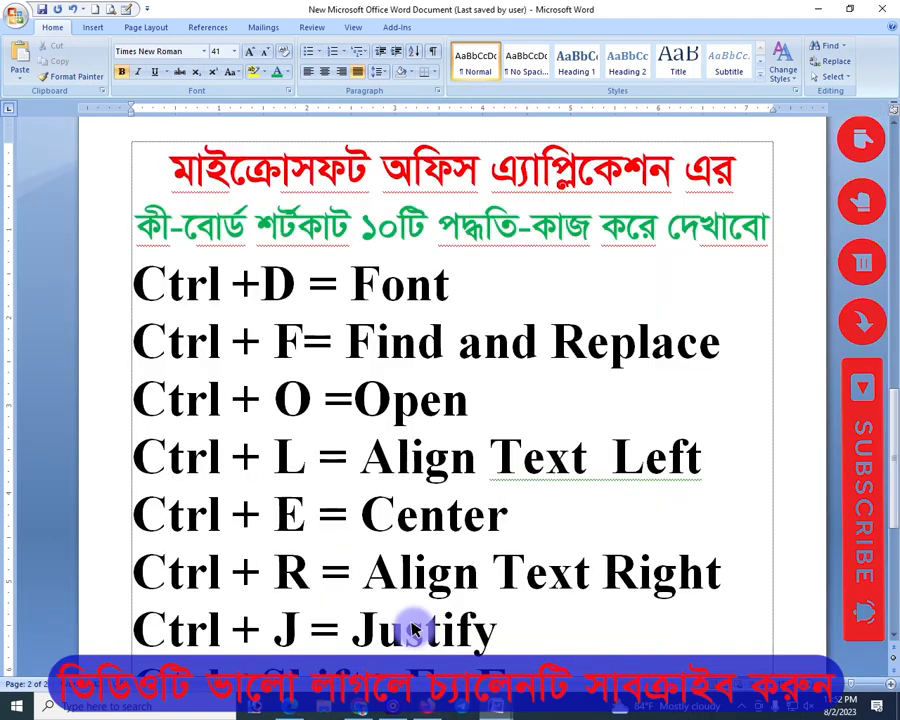
pyautogui.keyDown('ctrl'); pyautogui.scroll(2, 330, 485); pyautogui.keyUp('ctrl')
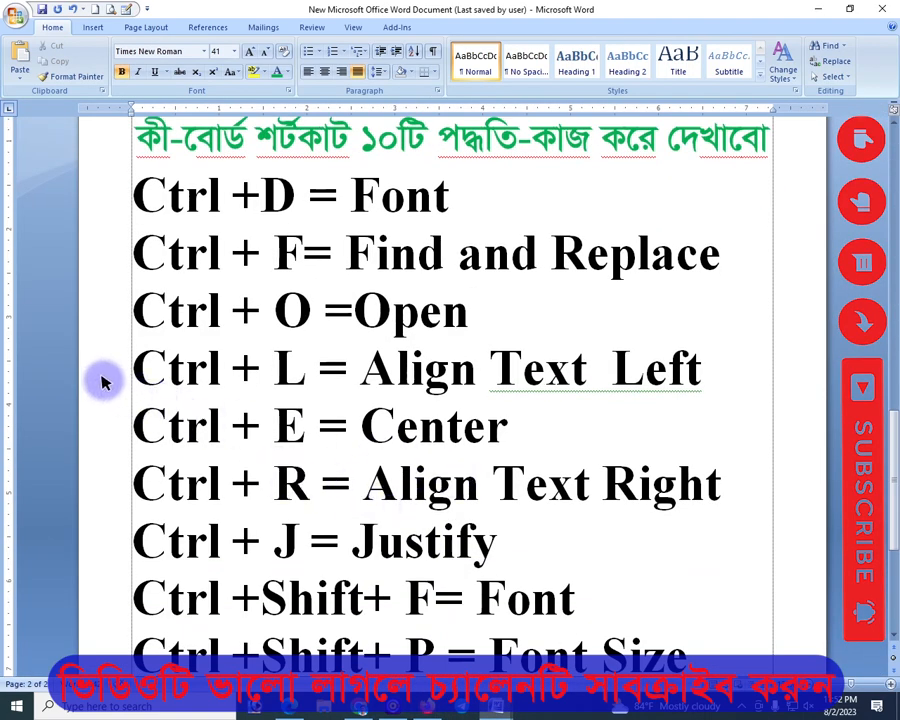
pyautogui.moveTo(104, 378); pyautogui.dragTo(422, 476)
pyautogui.scroll(-1, 444, 490)
pyautogui.click(318, 455)
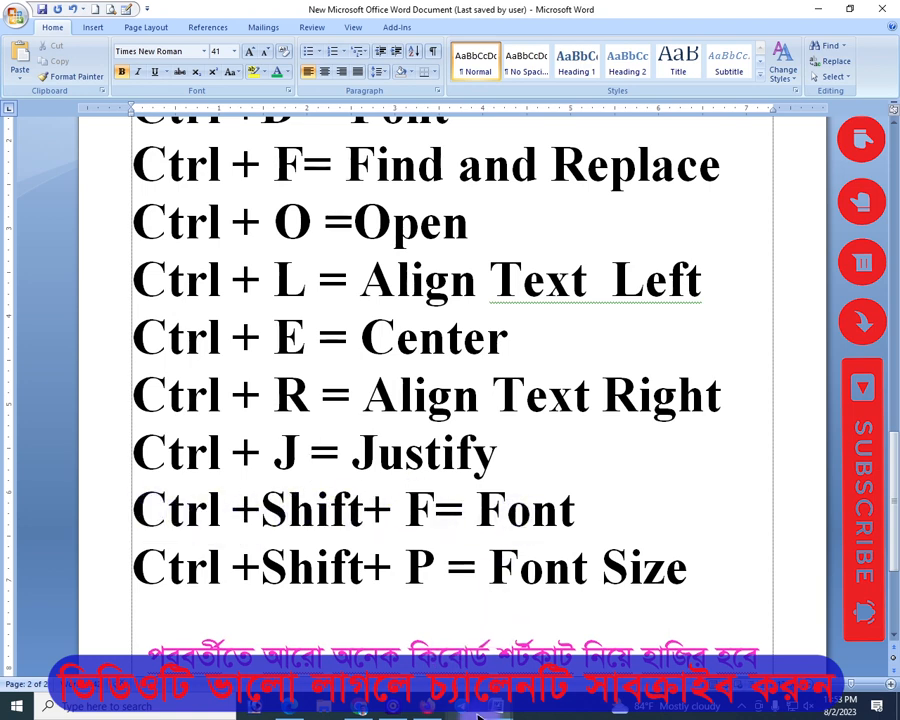
pyautogui.moveTo(505, 705)
pyautogui.click(533, 583)
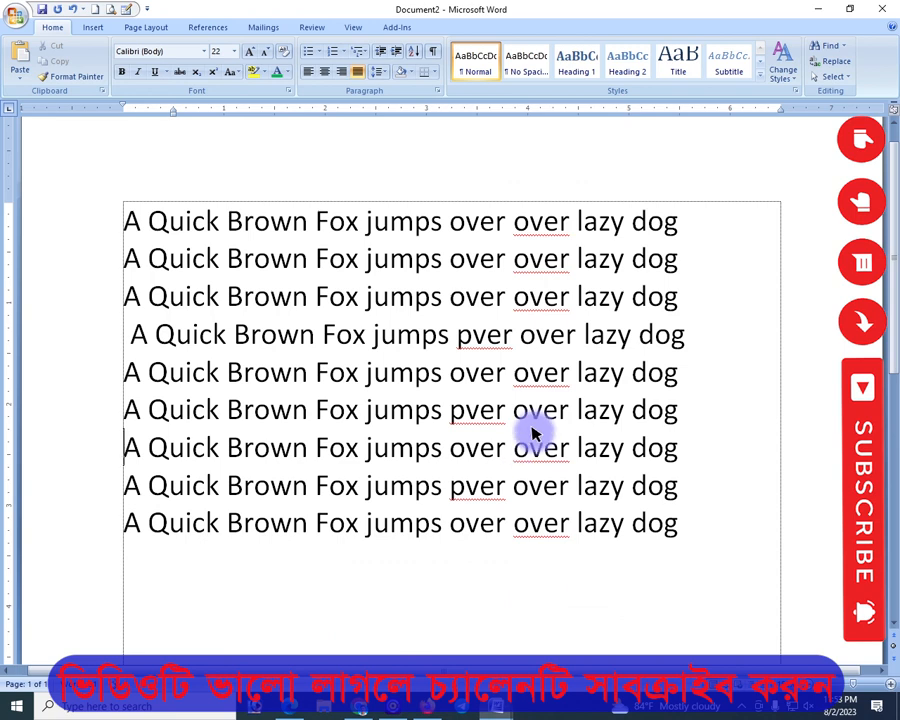
# Preview several fonts in the Font dialog, including Cooper Black, and apply Eras Bold ITC at the cursor
pyautogui.hotkey('ctrl', 'd')
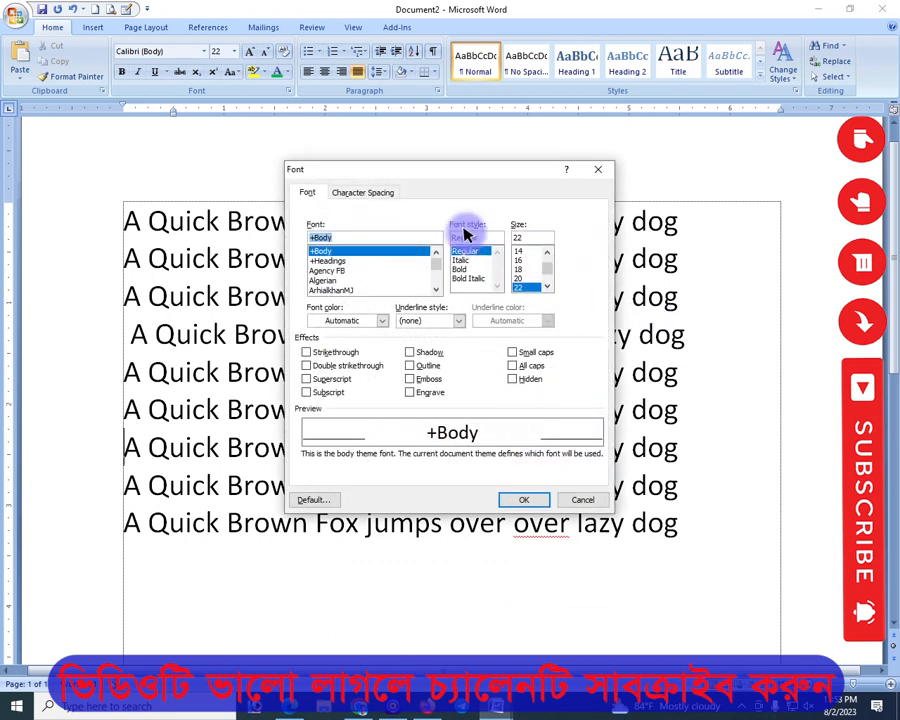
pyautogui.scroll(-10, 345, 270)
pyautogui.click(351, 281)
pyautogui.scroll(-2, 351, 284)
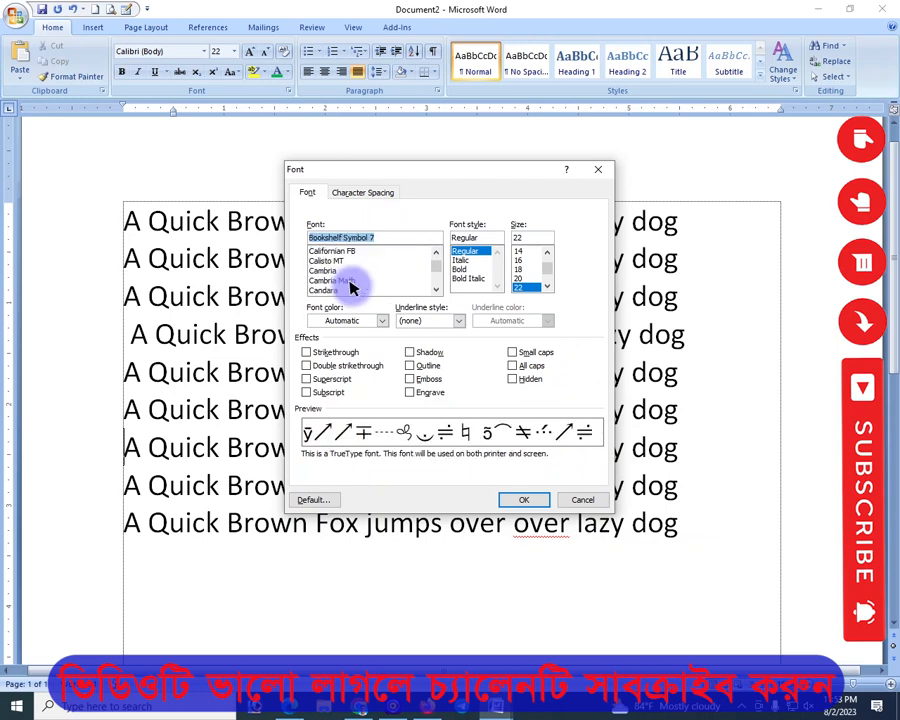
pyautogui.click(335, 289)
pyautogui.click(330, 272)
pyautogui.scroll(-3, 330, 276)
pyautogui.click(332, 281)
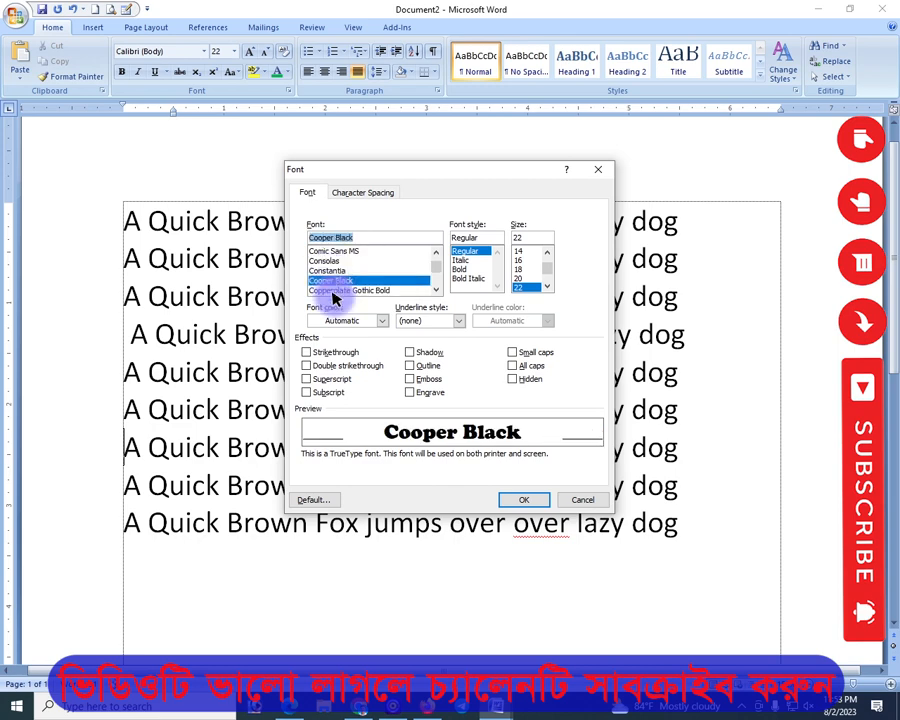
pyautogui.click(331, 259)
pyautogui.scroll(-4, 331, 260)
pyautogui.click(331, 260)
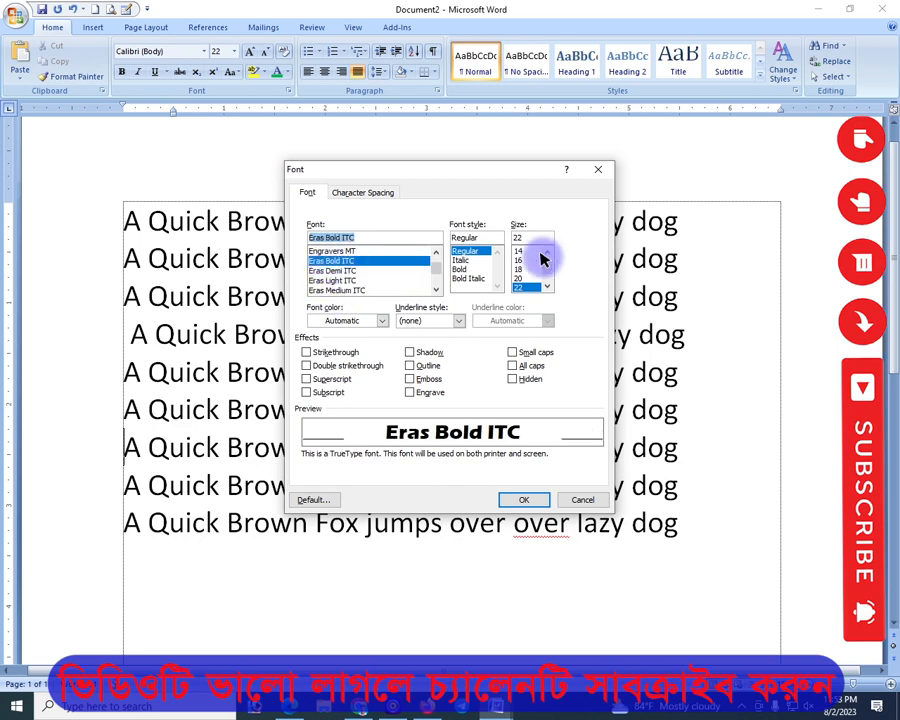
pyautogui.click(524, 500)
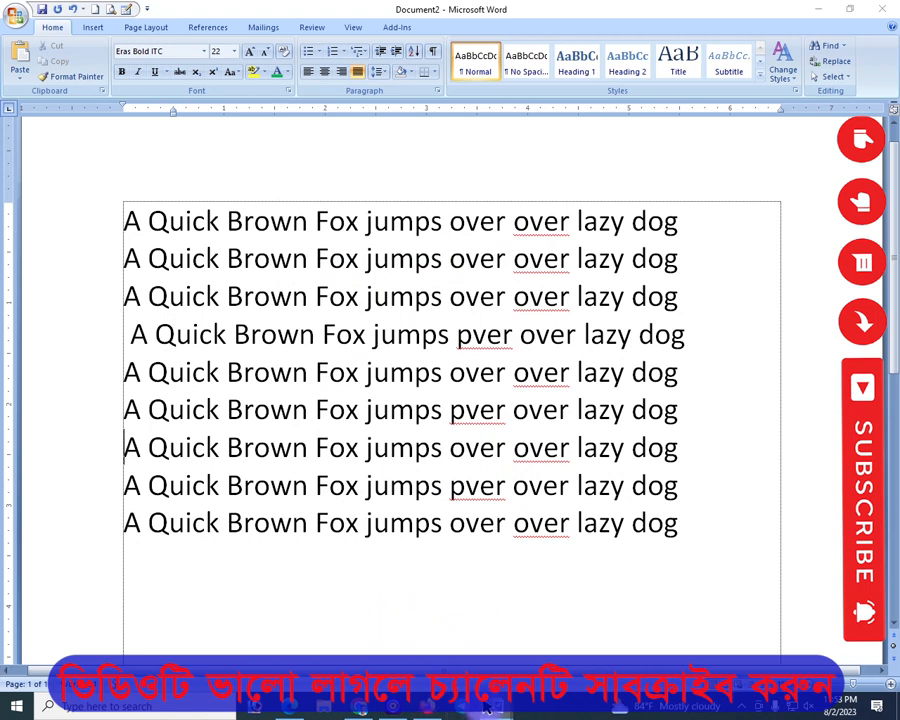
# Look up the Font Size shortcut in the shortcut list document, minimize the list to check Document2, and reopen the list
pyautogui.moveTo(490, 707)
pyautogui.click(420, 615)
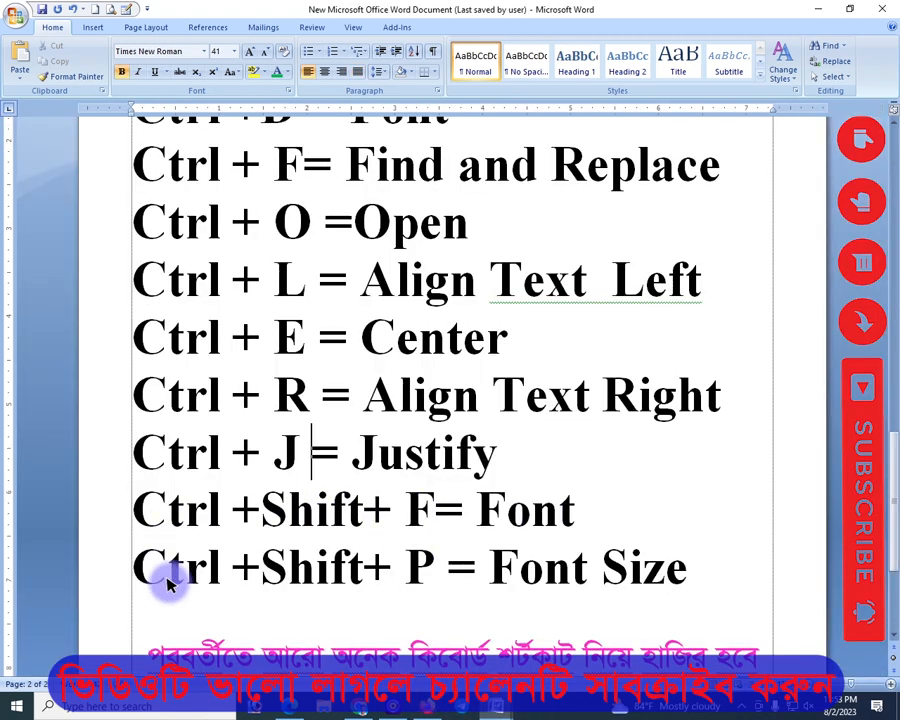
pyautogui.click(821, 10)
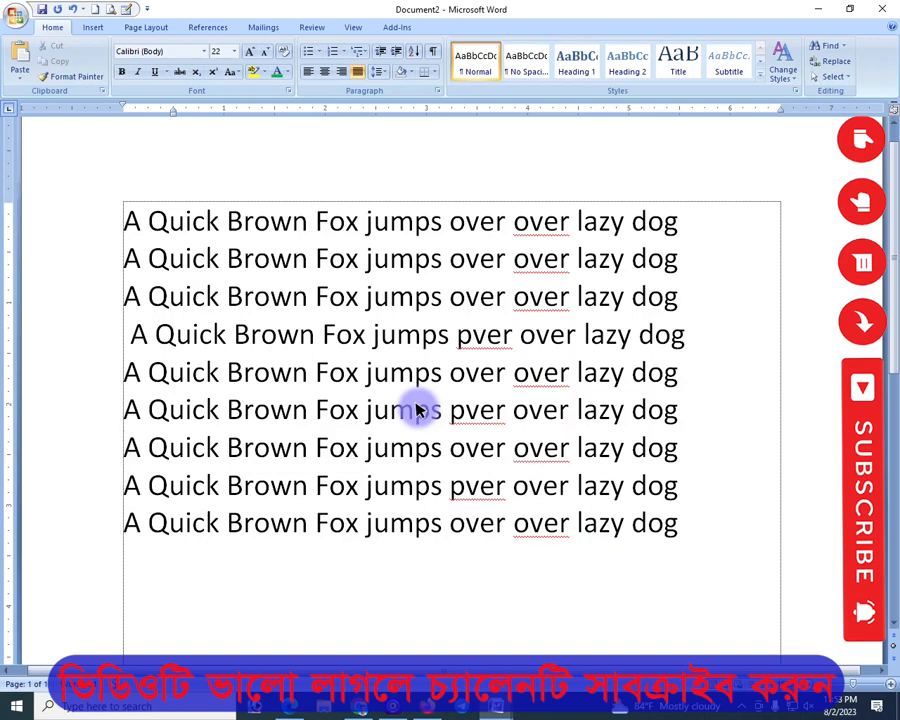
pyautogui.moveTo(495, 706)
pyautogui.click(460, 655)
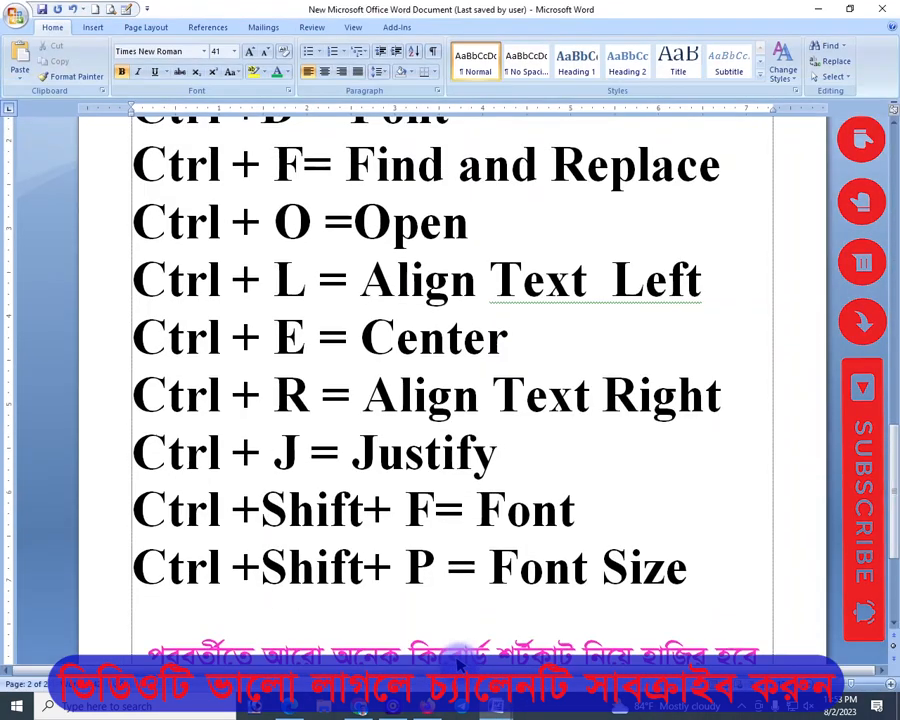
# Return to Document2 and set the font size at the cursor to 48 through the Font dialog
pyautogui.click(818, 8)
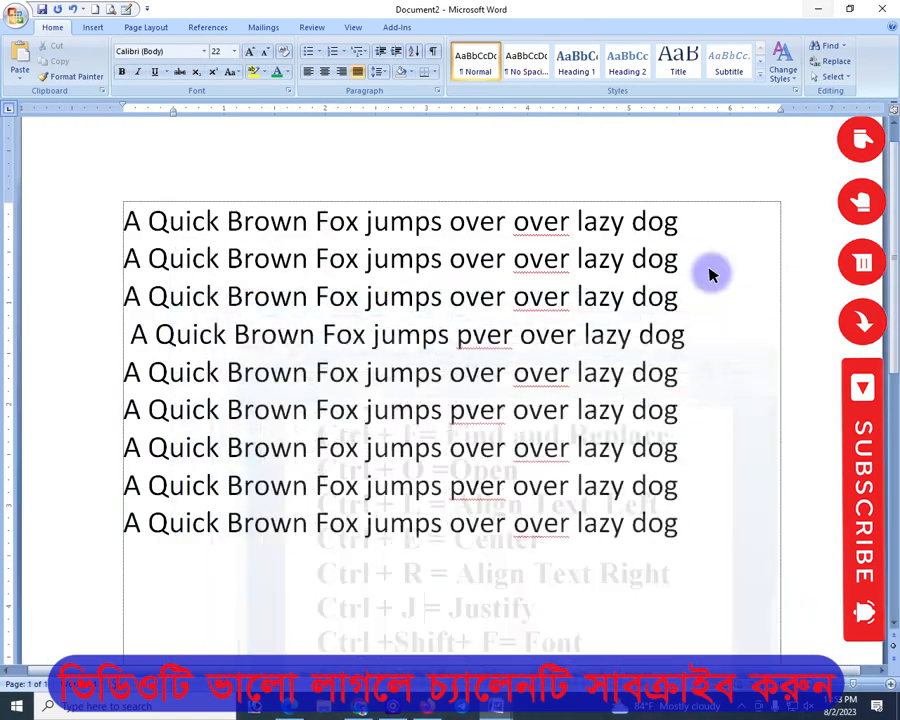
pyautogui.hotkey('ctrl', 'd')
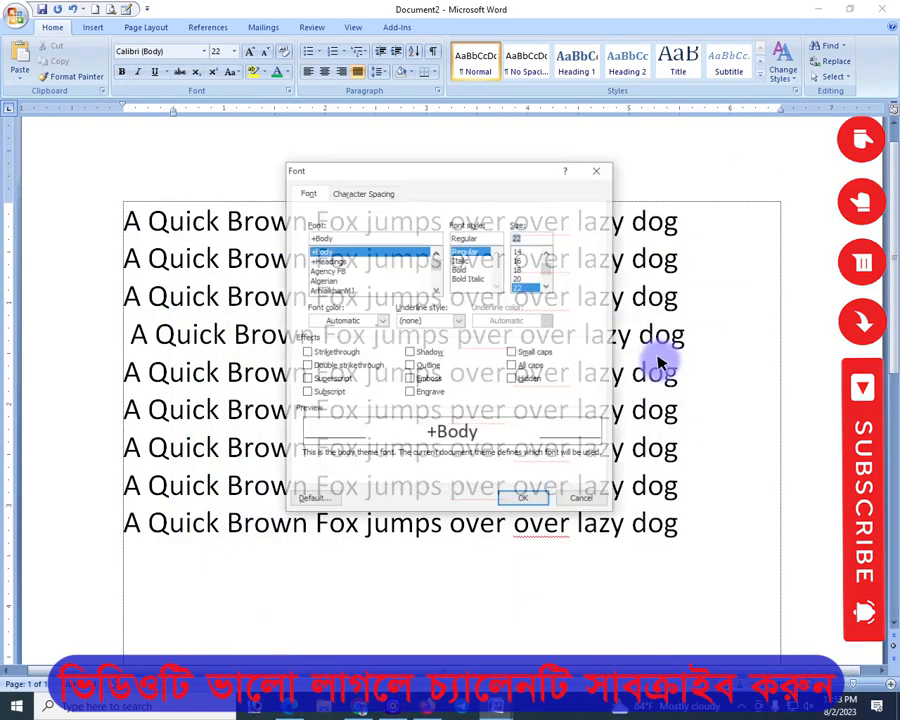
pyautogui.scroll(-2, 519, 270)
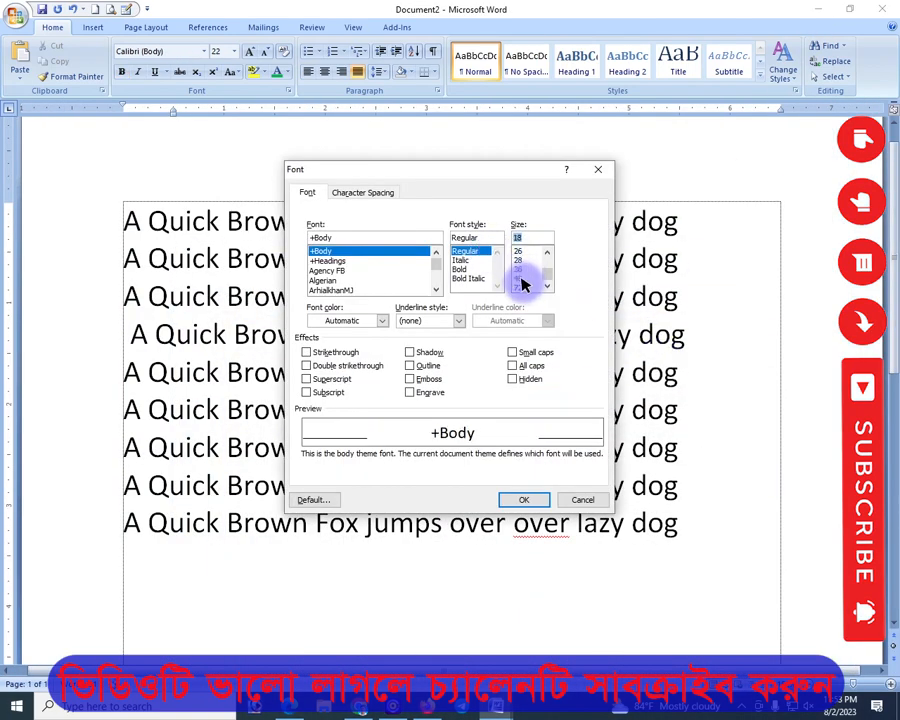
pyautogui.click(522, 282)
pyautogui.click(524, 498)
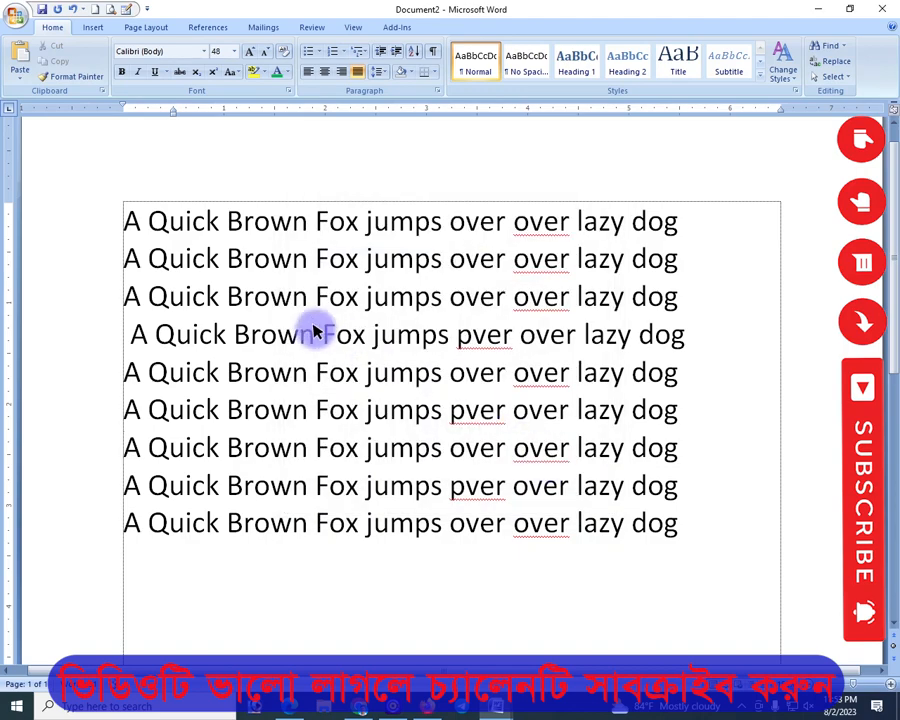
# Try font size 18 on the text from "Brown" in the fourth line through "over" in the eighth line, and undo it
pyautogui.moveTo(315, 330); pyautogui.dragTo(572, 478)
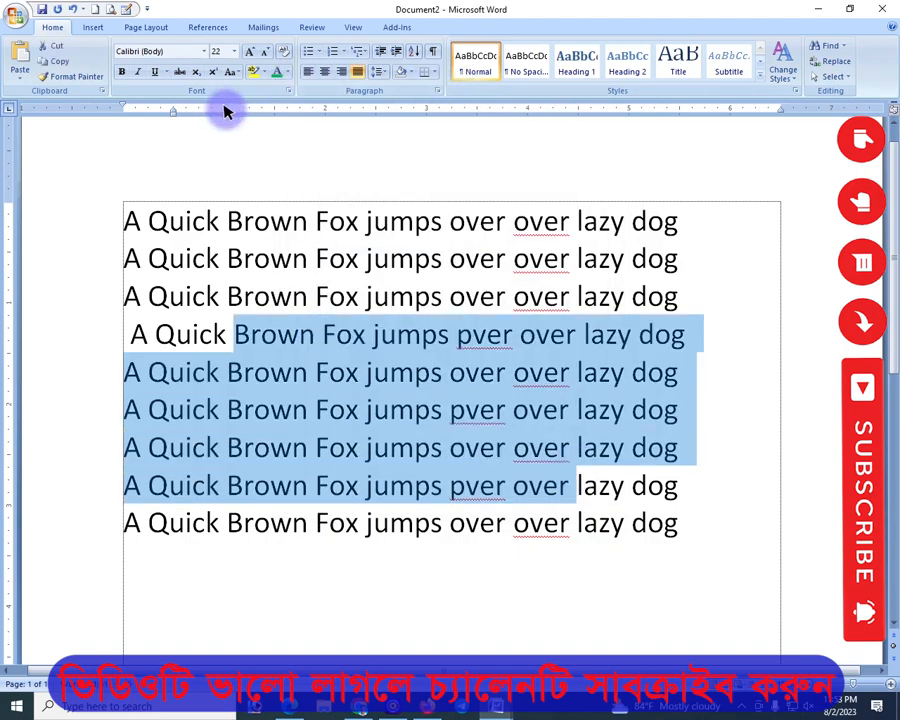
pyautogui.hotkey('ctrl', 'd')
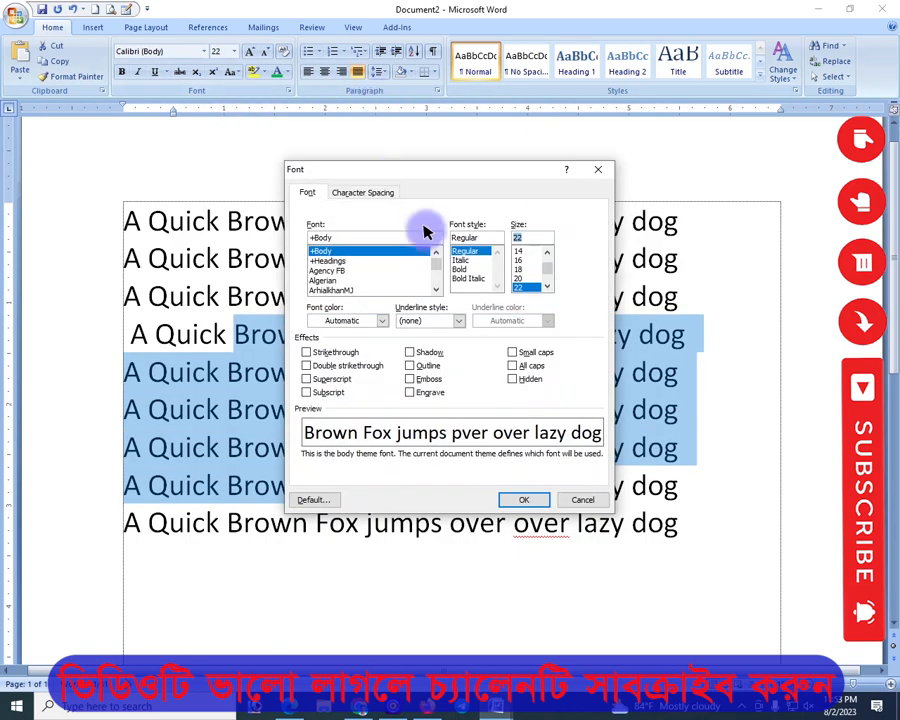
pyautogui.click(517, 268)
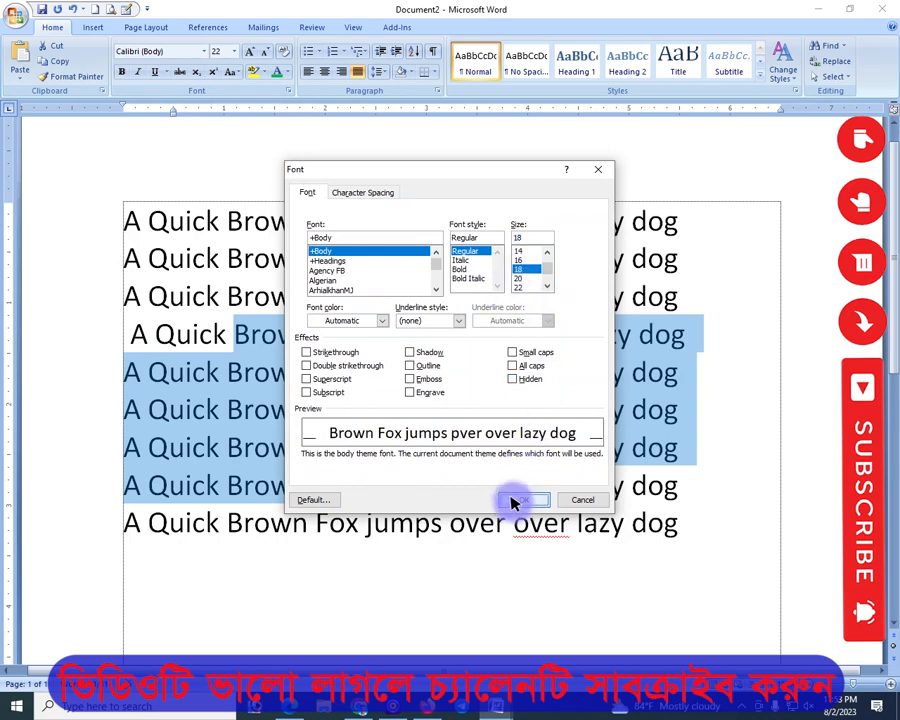
pyautogui.click(523, 499)
pyautogui.click(519, 482)
pyautogui.hotkey('ctrl', 'z')
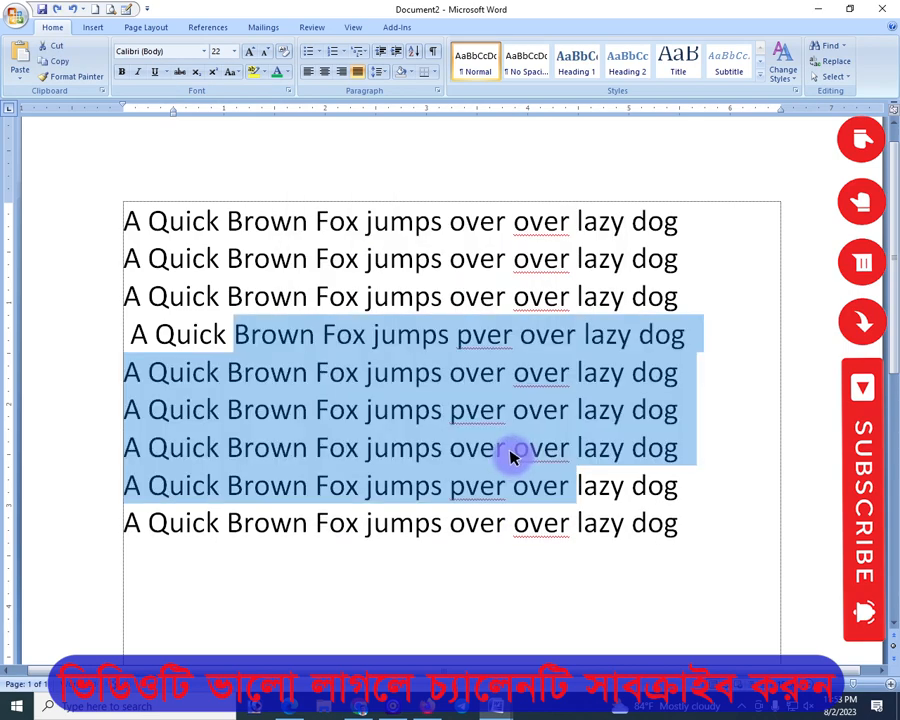
pyautogui.click(468, 378)
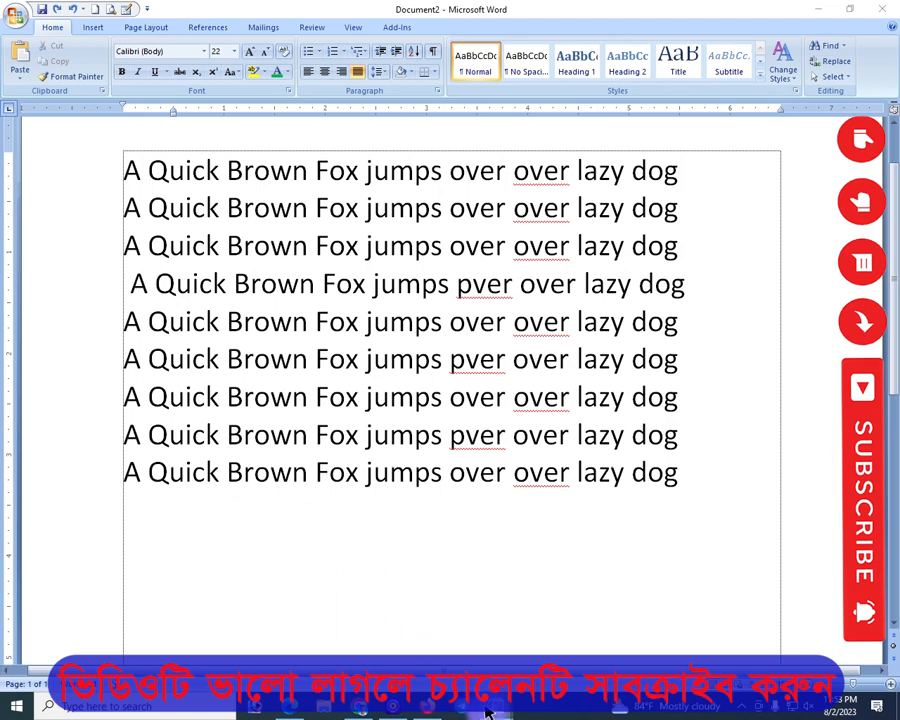
# Switch to the shortcut list document and review all its entries from Font down to Font Size
pyautogui.moveTo(495, 706)
pyautogui.click(434, 599)
pyautogui.scroll(2, 430, 558)
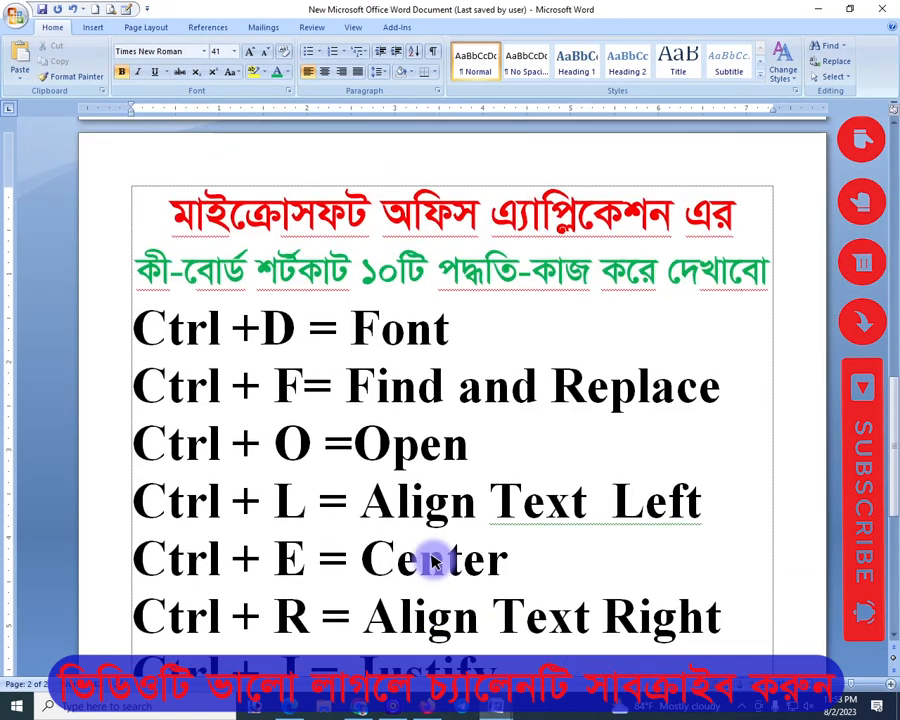
pyautogui.scroll(-3, 413, 490)
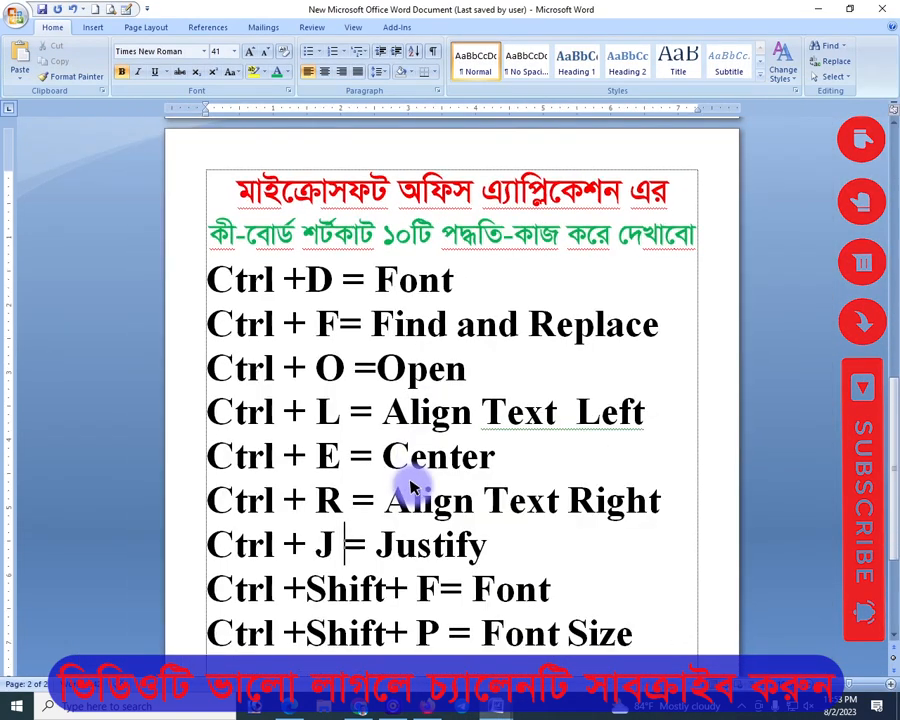
pyautogui.click(345, 478)
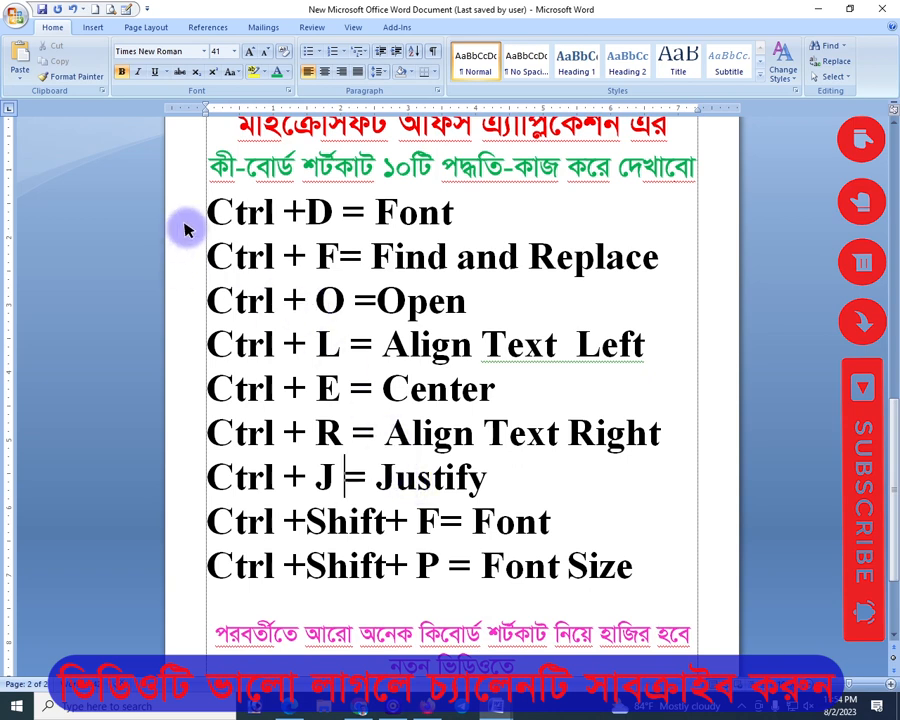
pyautogui.scroll(1, 265, 229)
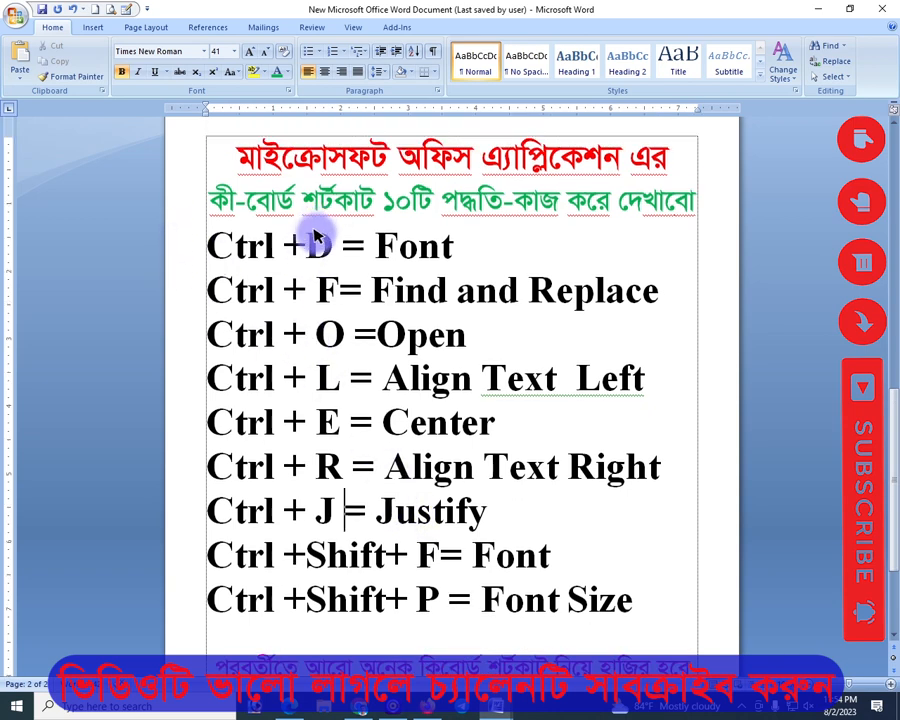